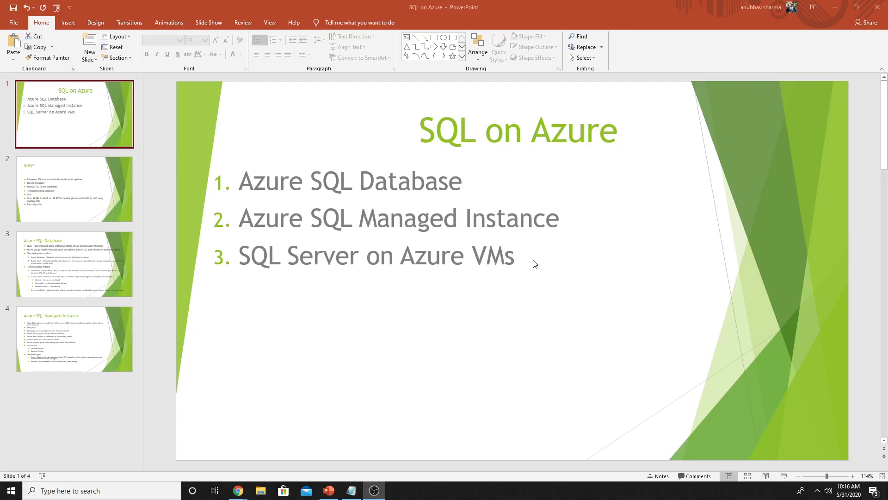
# Show slide 2, 'WHY?', listing the reasons to run SQL on Azure.
pyautogui.click(101, 199)
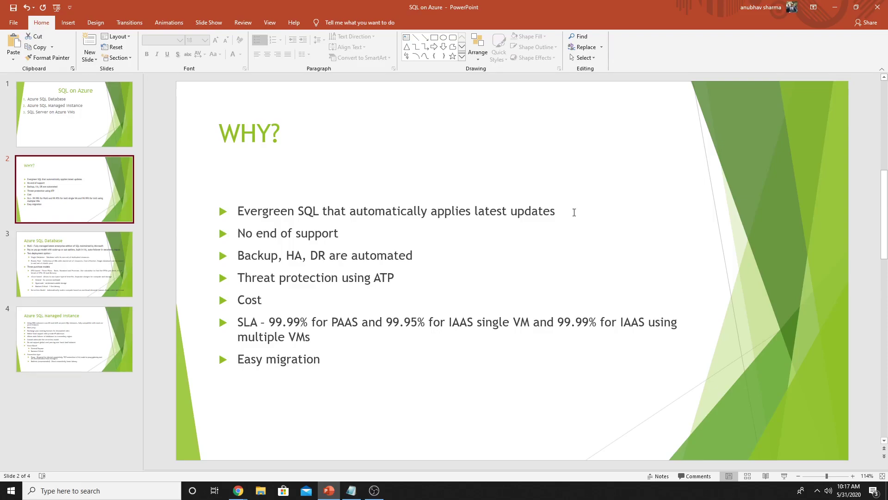
# Point out the WHY? bullets, including Threat protection using ATP, then leave the text box.
pyautogui.click(363, 232)
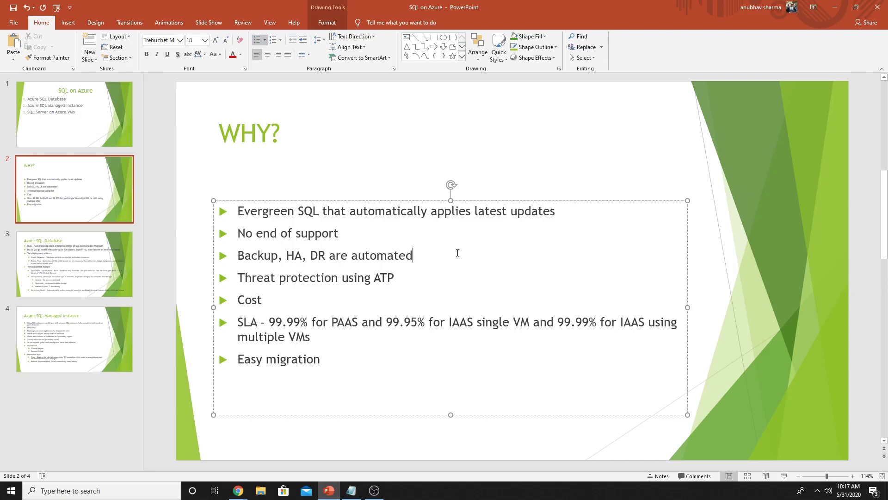
pyautogui.click(404, 277)
pyautogui.click(375, 491)
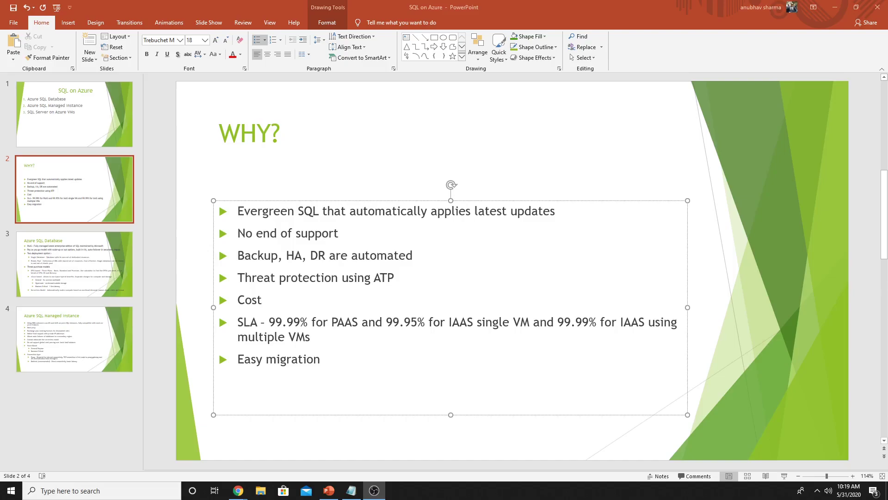
pyautogui.click(152, 239)
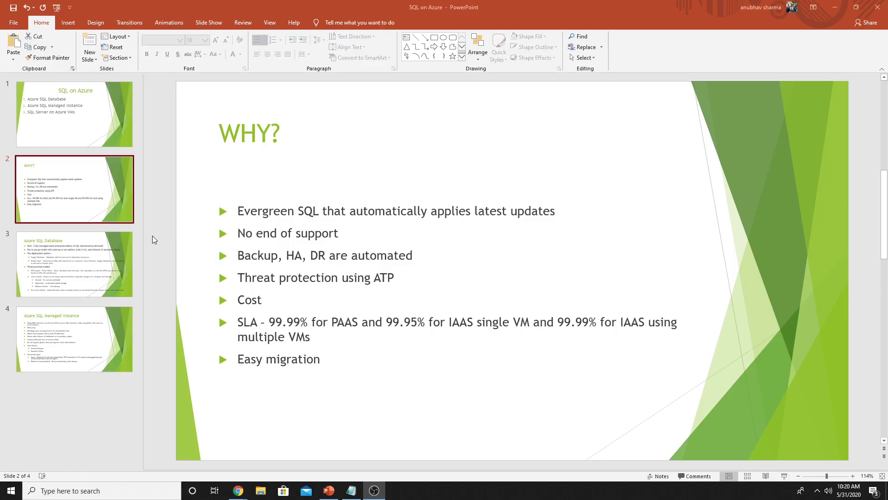
pyautogui.click(100, 257)
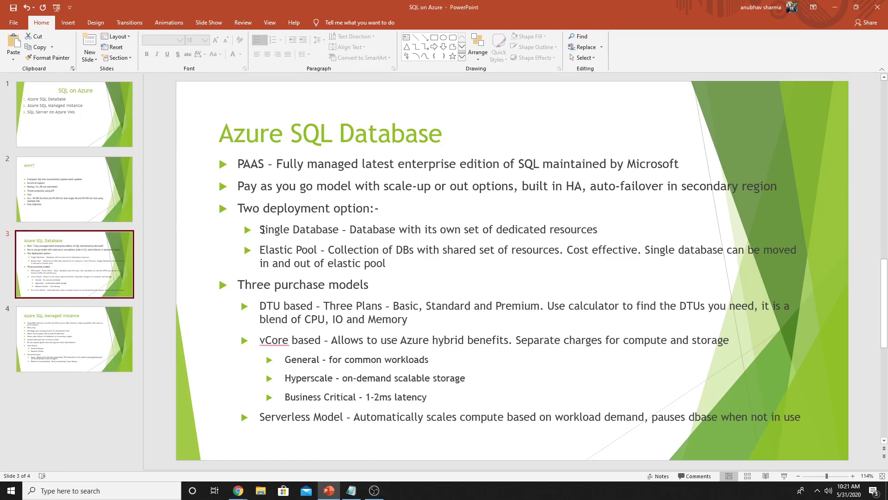
pyautogui.moveTo(260, 231); pyautogui.dragTo(339, 231)
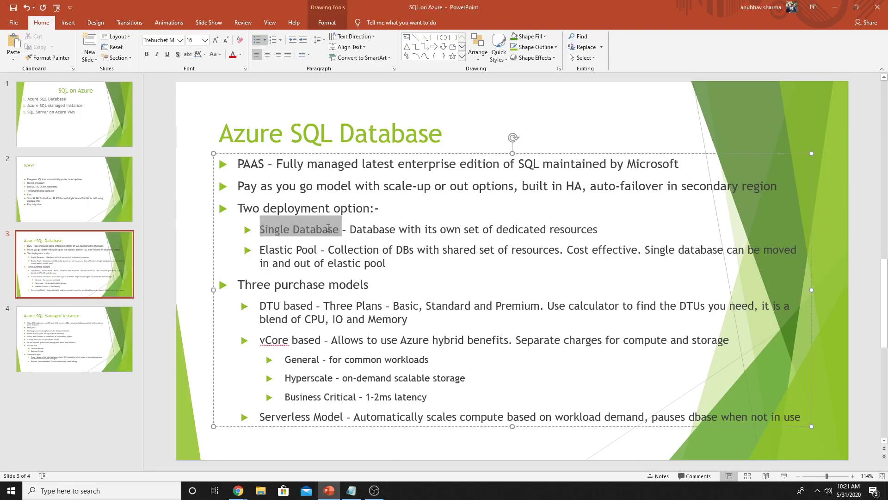
pyautogui.click(341, 249)
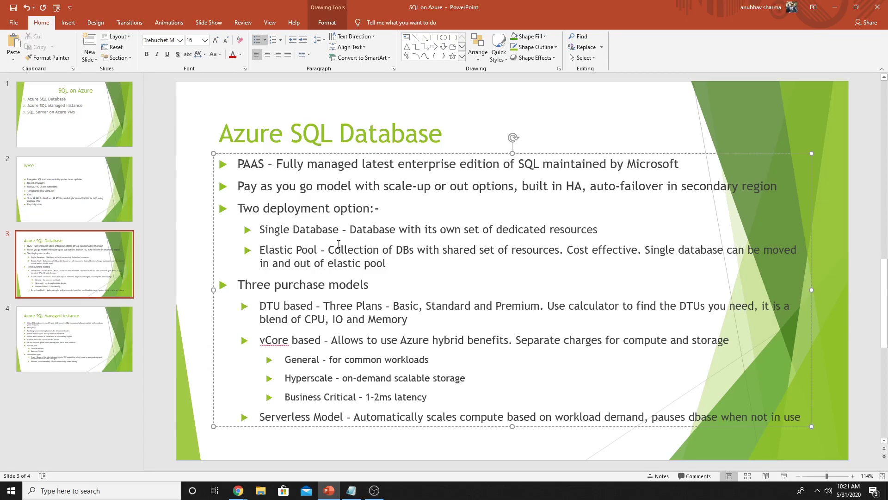
pyautogui.moveTo(260, 249); pyautogui.dragTo(305, 250)
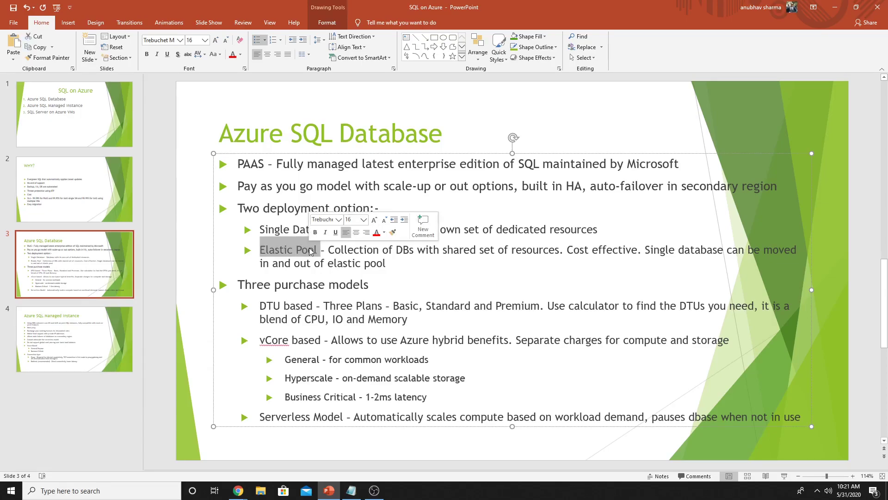
pyautogui.click(379, 249)
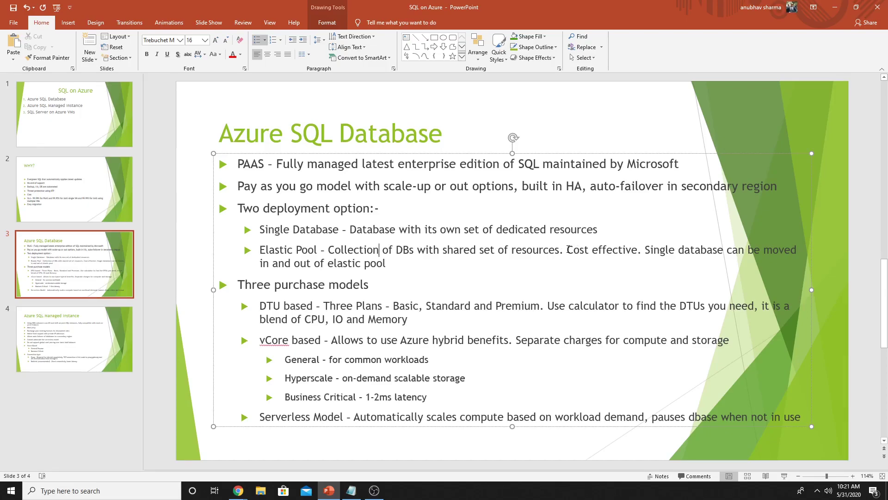
pyautogui.moveTo(567, 249); pyautogui.dragTo(639, 250)
pyautogui.click(618, 270)
pyautogui.moveTo(645, 249); pyautogui.dragTo(389, 263)
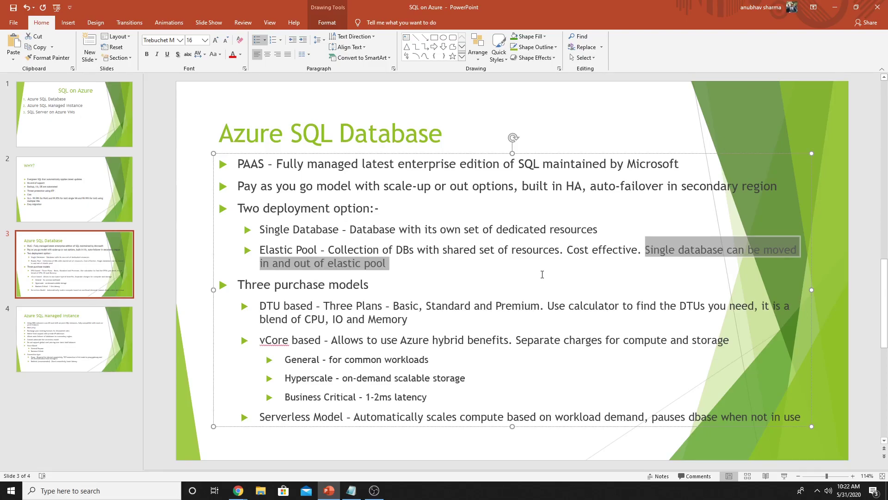
pyautogui.click(542, 274)
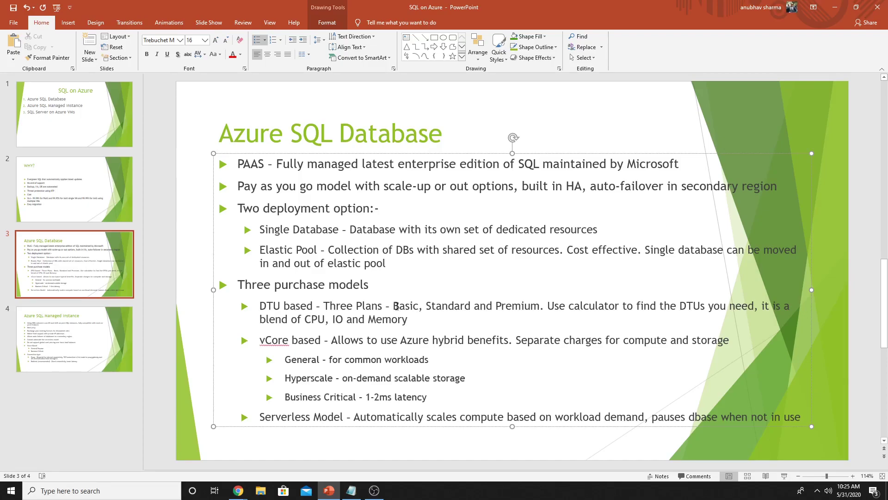
pyautogui.moveTo(393, 305); pyautogui.dragTo(514, 303)
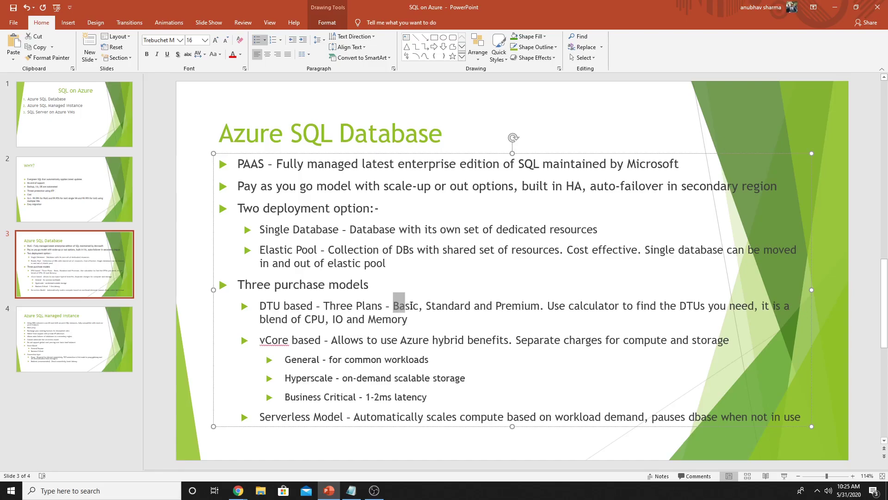
pyautogui.click(541, 315)
pyautogui.moveTo(325, 340); pyautogui.dragTo(400, 340)
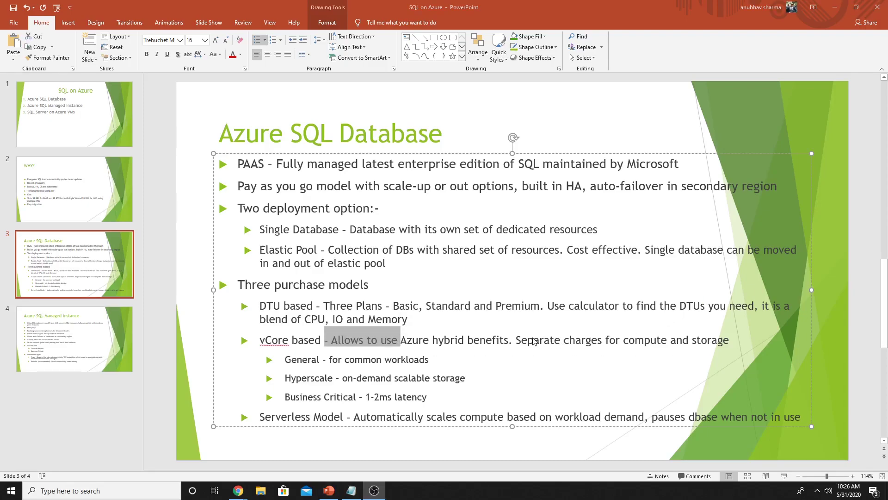
pyautogui.click(568, 341)
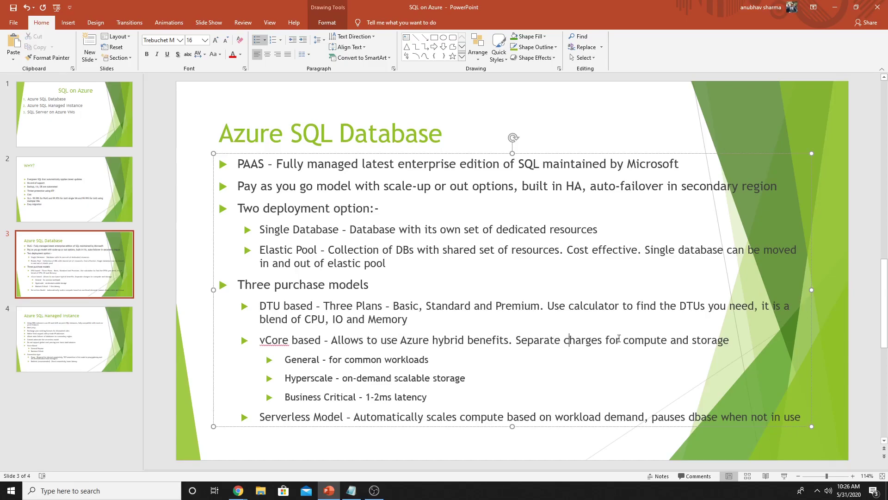
pyautogui.moveTo(625, 340); pyautogui.dragTo(729, 339)
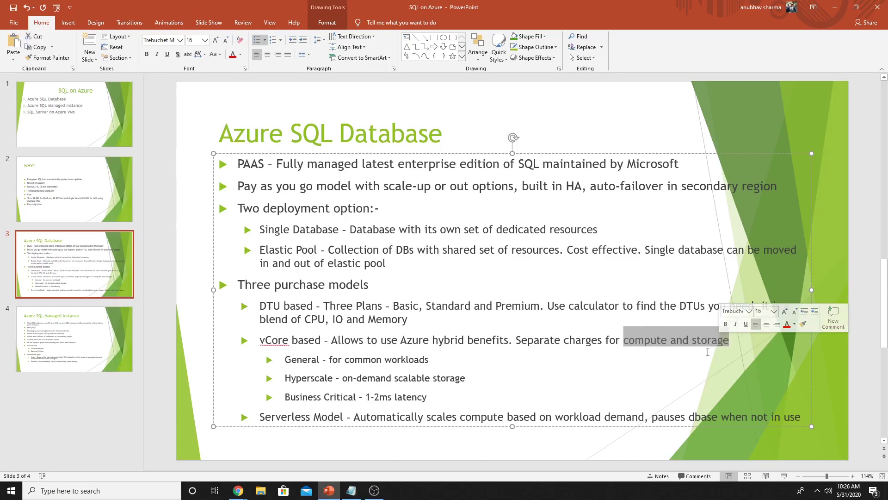
pyautogui.click(528, 359)
pyautogui.click(432, 319)
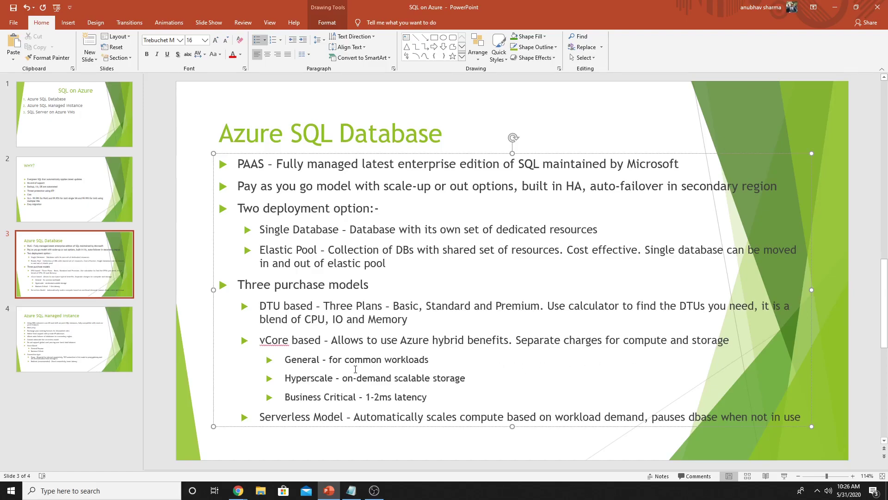
pyautogui.moveTo(287, 359); pyautogui.dragTo(430, 359)
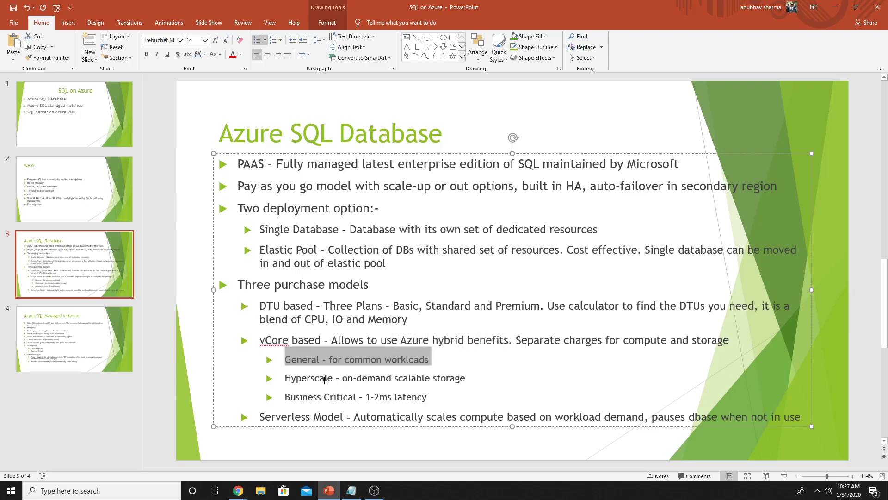
pyautogui.moveTo(285, 378); pyautogui.dragTo(467, 378)
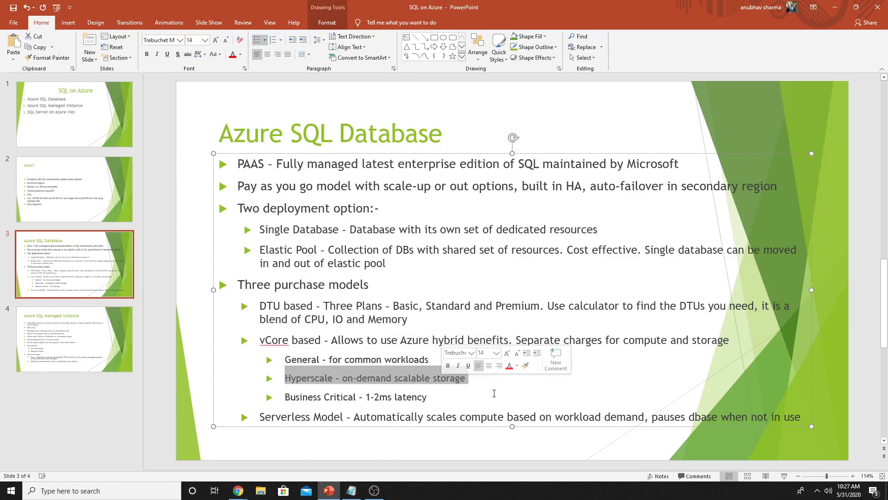
pyautogui.click(470, 378)
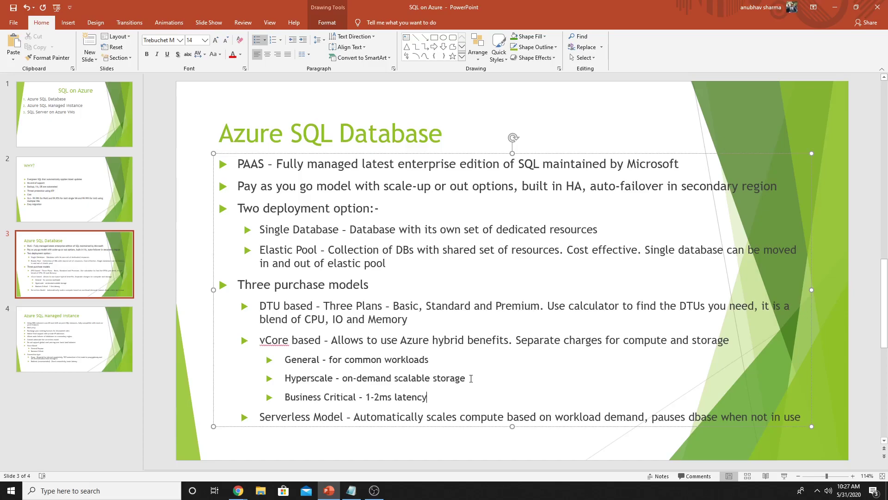
pyautogui.moveTo(429, 397); pyautogui.dragTo(284, 396)
pyautogui.click(433, 401)
pyautogui.moveTo(431, 358); pyautogui.dragTo(284, 359)
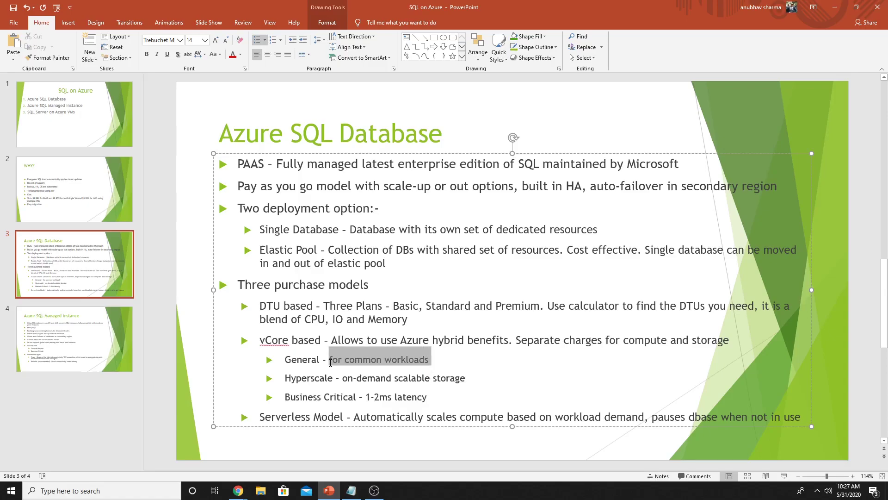
pyautogui.click(440, 398)
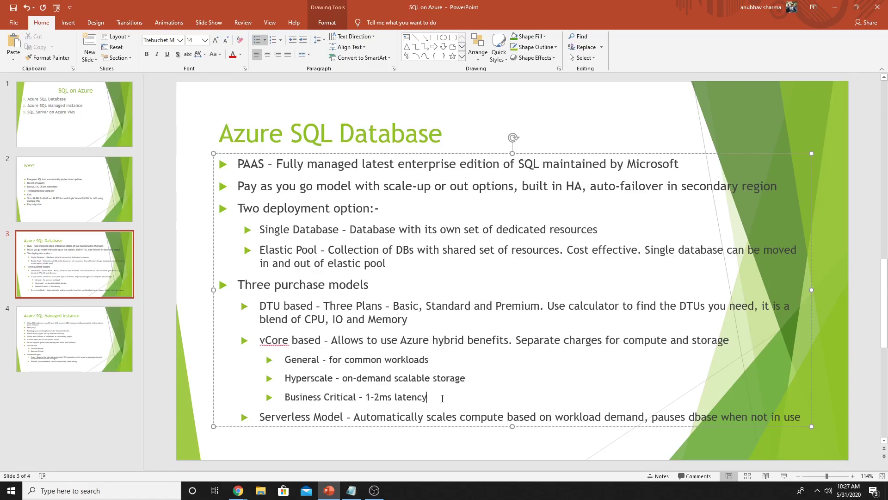
pyautogui.moveTo(430, 397); pyautogui.dragTo(284, 396)
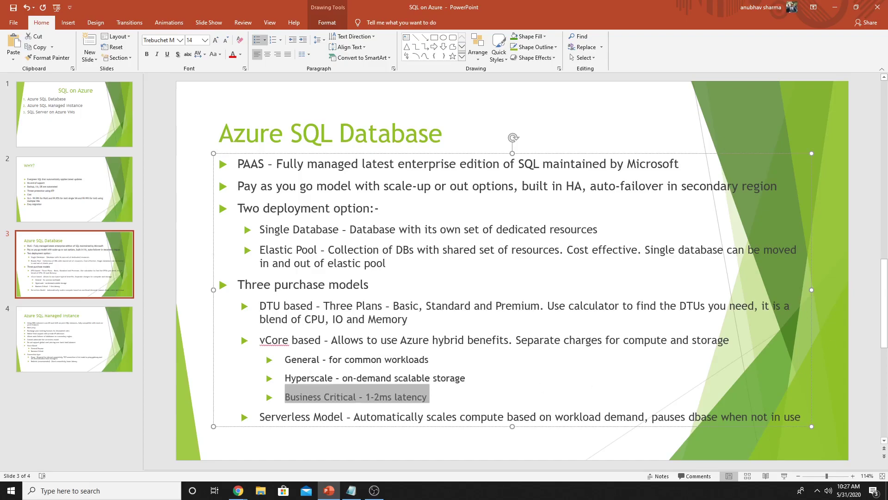
pyautogui.click(444, 362)
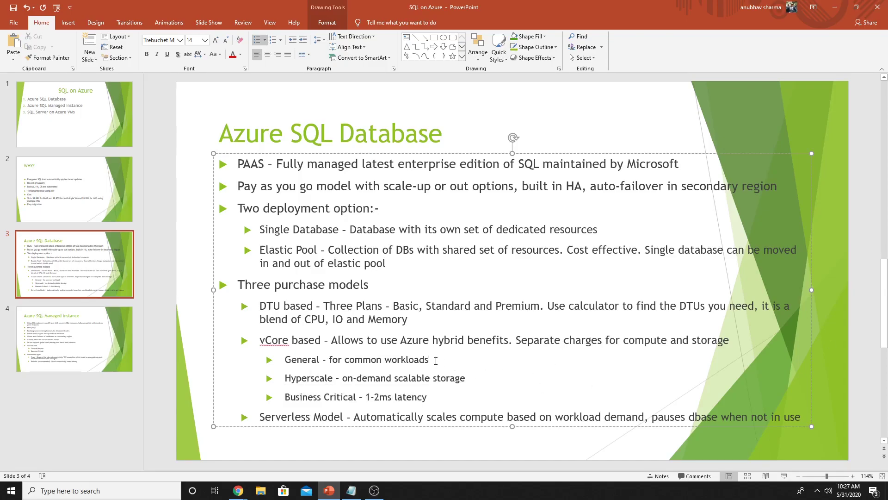
pyautogui.moveTo(430, 359); pyautogui.dragTo(285, 359)
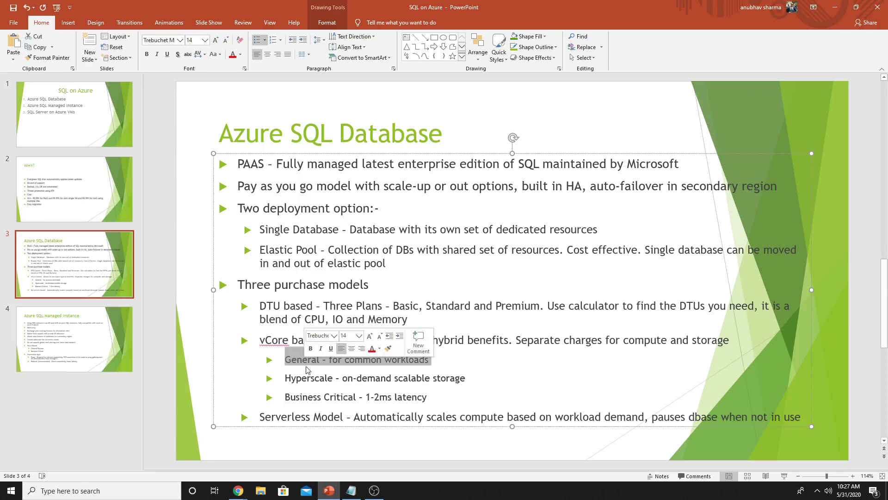
pyautogui.click(428, 396)
pyautogui.moveTo(429, 396); pyautogui.dragTo(284, 397)
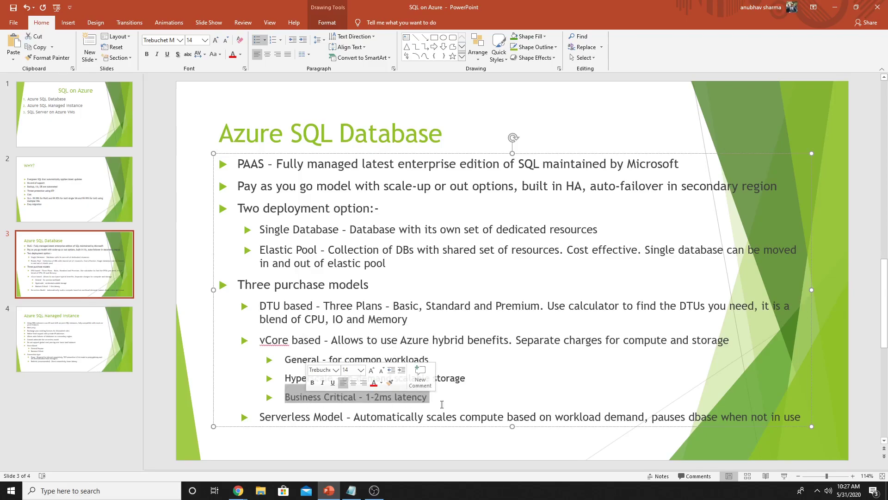
pyautogui.click(528, 393)
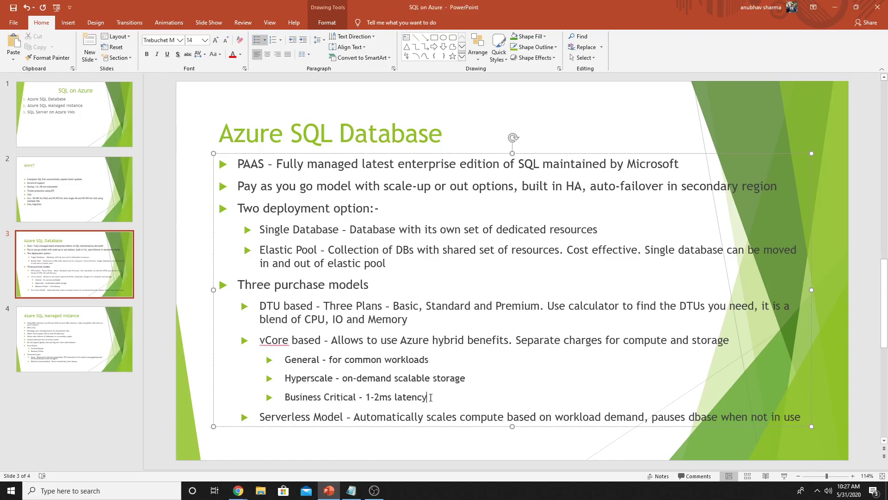
pyautogui.moveTo(431, 396); pyautogui.dragTo(284, 396)
pyautogui.moveTo(431, 358); pyautogui.dragTo(286, 361)
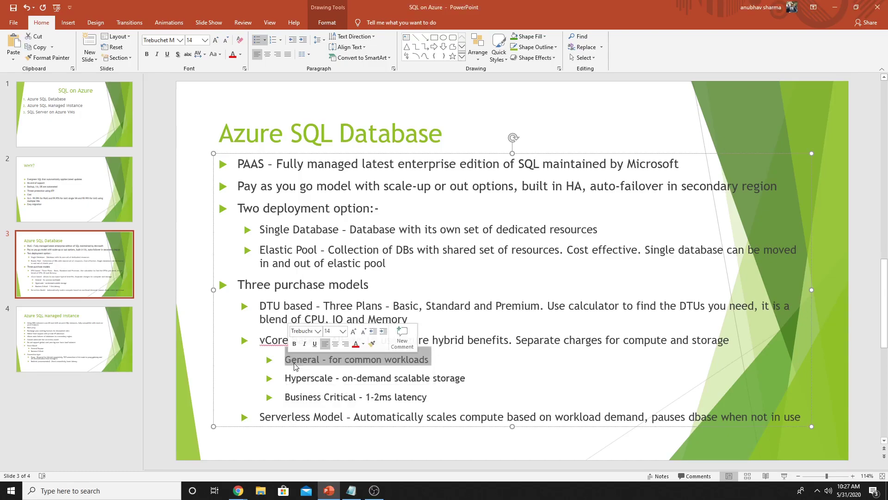
pyautogui.click(381, 435)
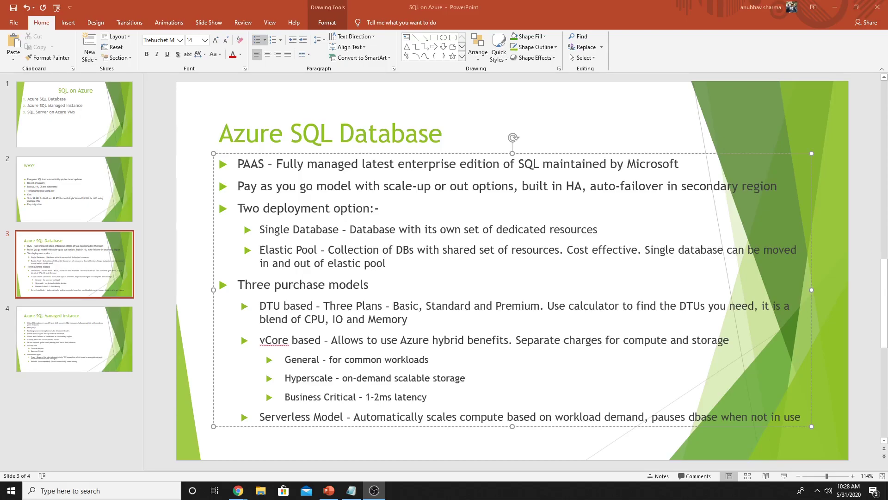
pyautogui.hotkey('alt', 'Tab')
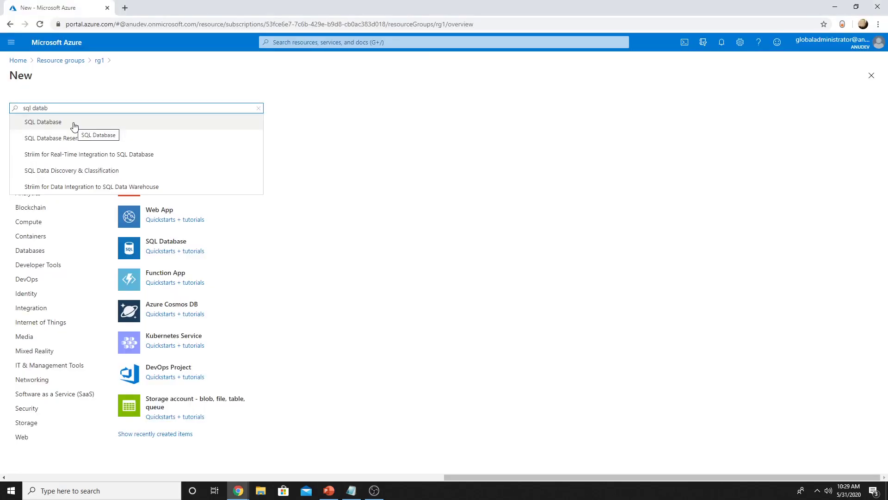
# Start a new SQL Database from the Marketplace SQL Database offering.
pyautogui.click(43, 122)
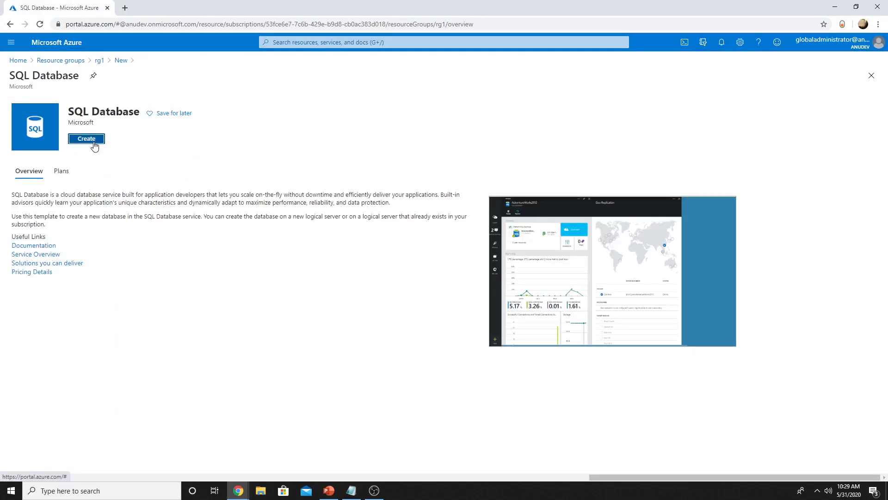
pyautogui.click(86, 139)
pyautogui.write('d')
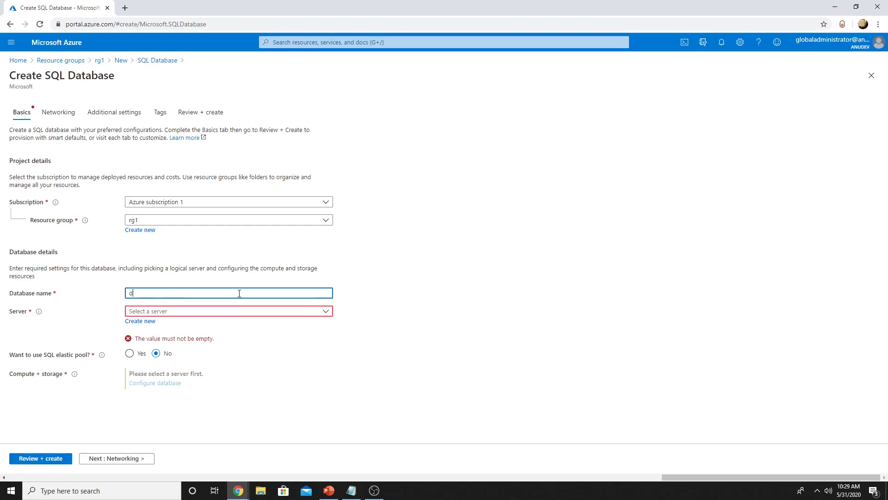
pyautogui.write('b1')
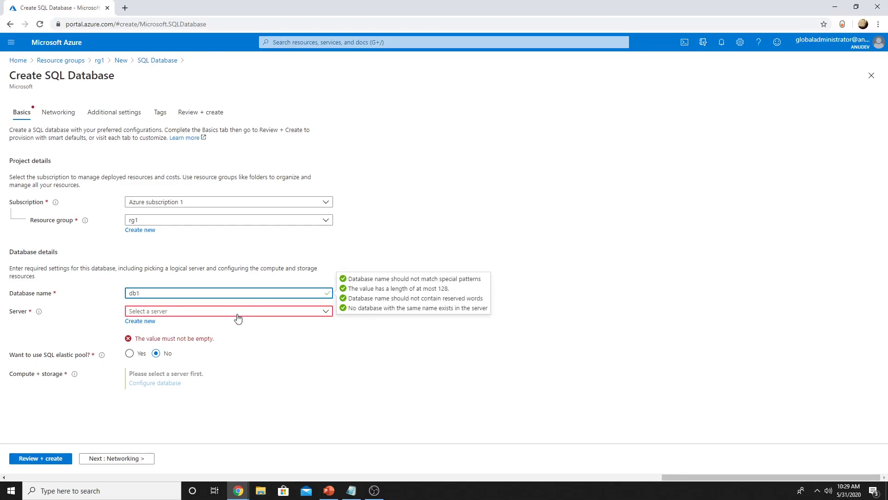
# Create a new server databaseserver1212 in East US with its admin login and password.
pyautogui.click(236, 311)
pyautogui.click(166, 334)
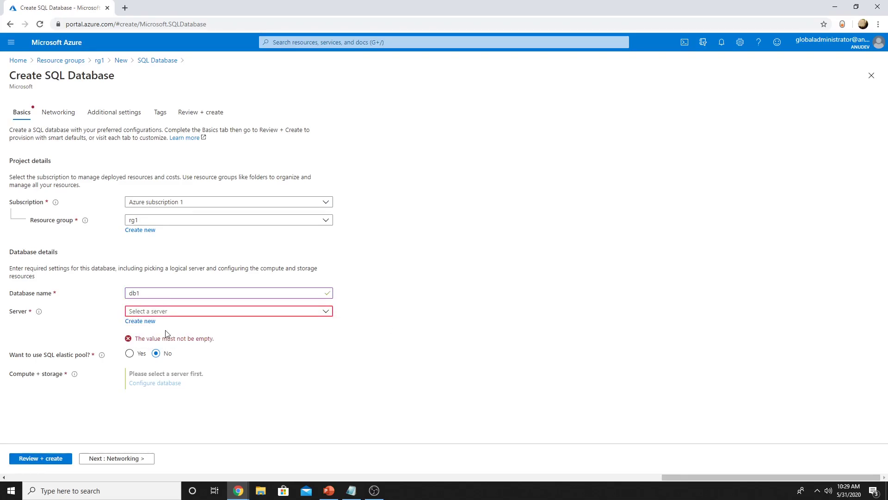
pyautogui.click(141, 321)
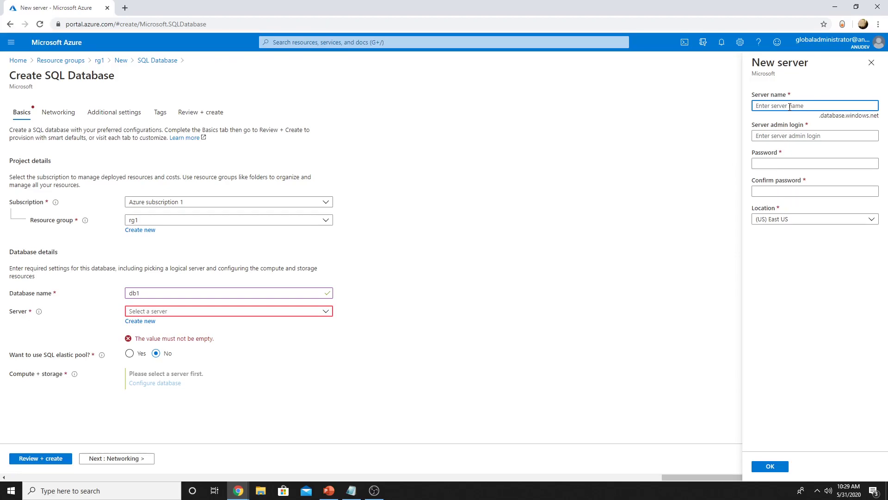
pyautogui.write('databaseserver1212')
pyautogui.press('Tab')
pyautogui.write('anu')
pyautogui.press('Tab')
pyautogui.write('a')
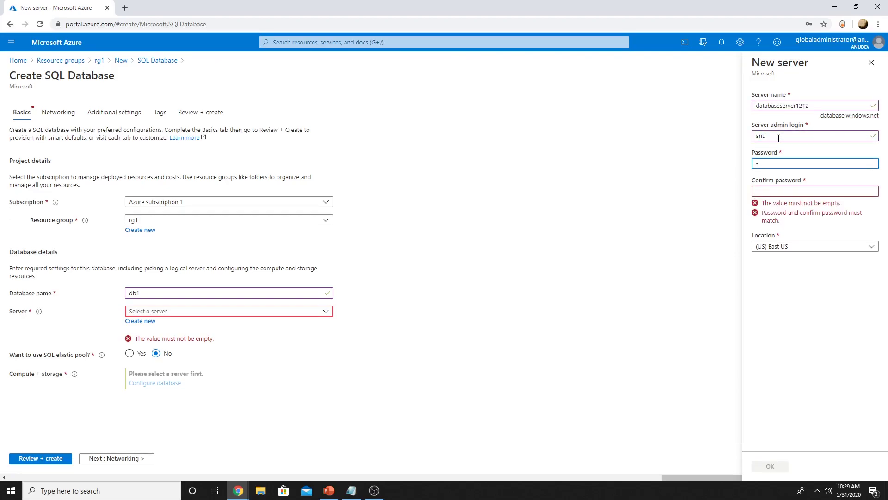
pyautogui.write('*********')
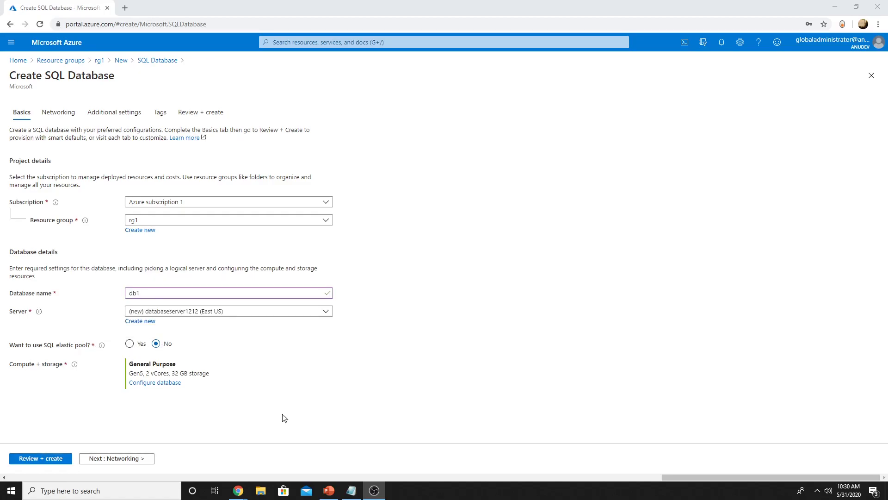
# Highlight the words Elastic Pool on the Azure SQL Database slide.
pyautogui.click(329, 491)
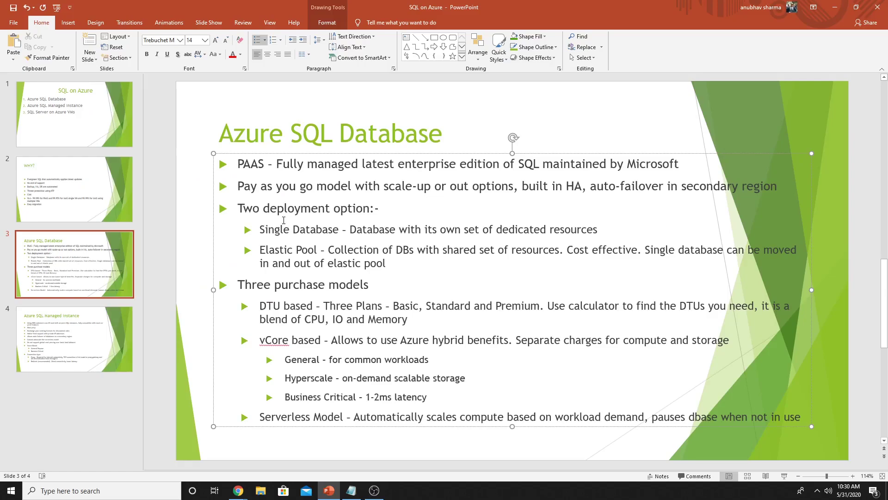
pyautogui.moveTo(261, 230); pyautogui.dragTo(337, 229)
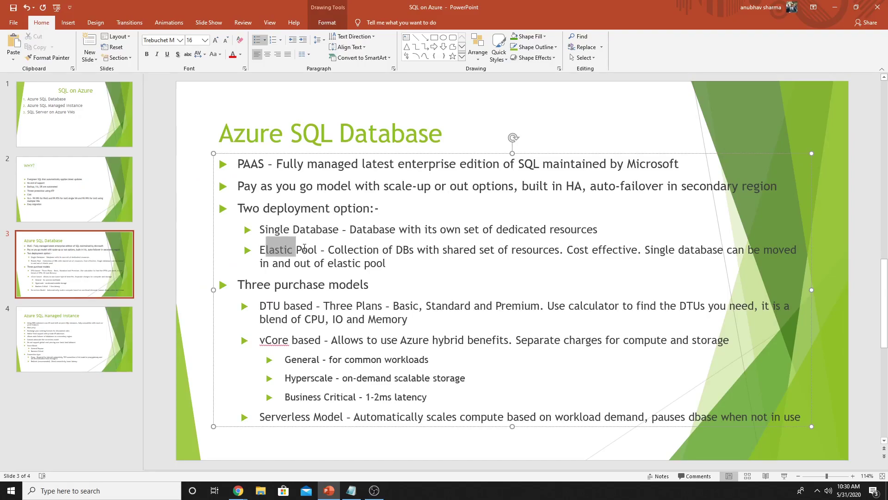
pyautogui.moveTo(261, 250); pyautogui.dragTo(316, 250)
# Enable SQL elastic pool for db1 and define a new pool named ep1.
pyautogui.click(238, 491)
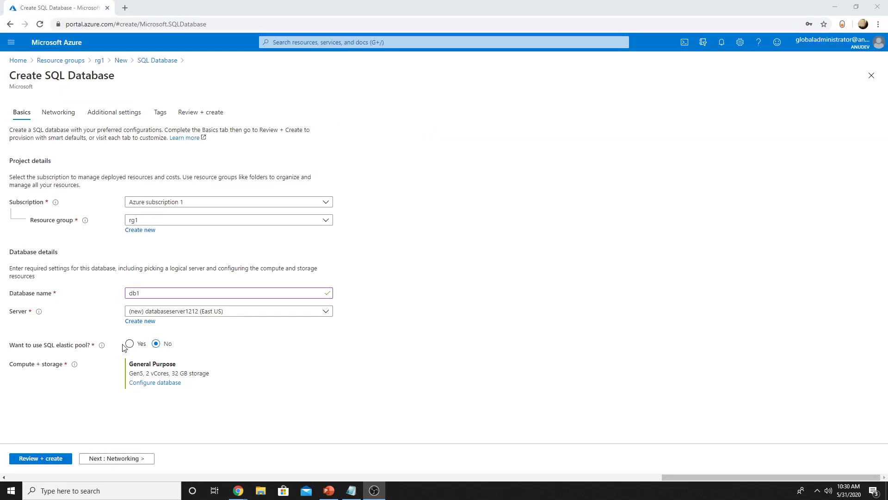
pyautogui.click(130, 344)
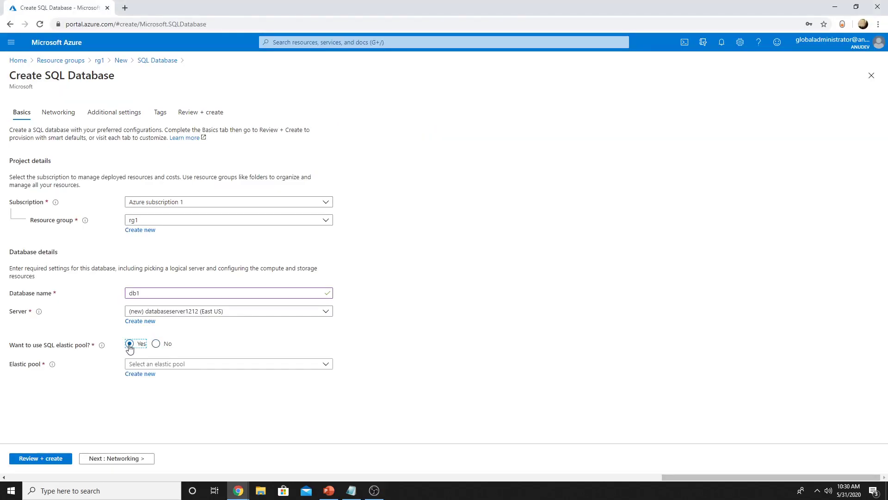
pyautogui.click(140, 374)
pyautogui.write('ep1')
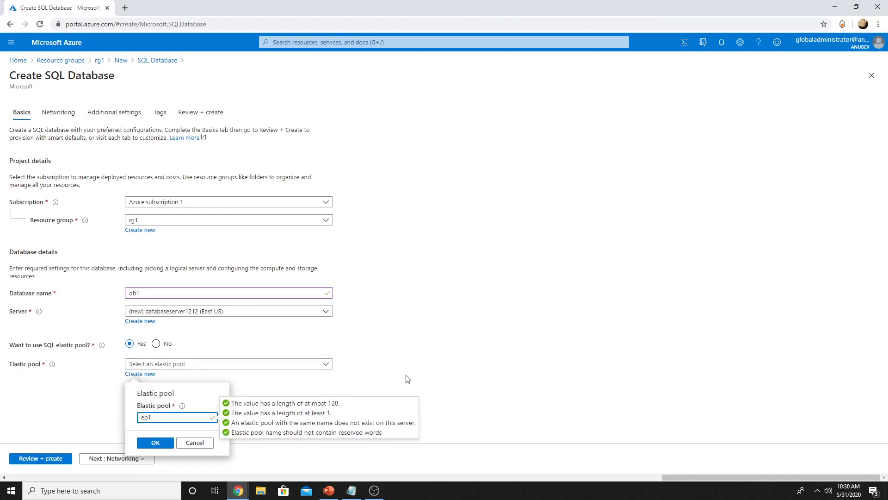
pyautogui.click(407, 379)
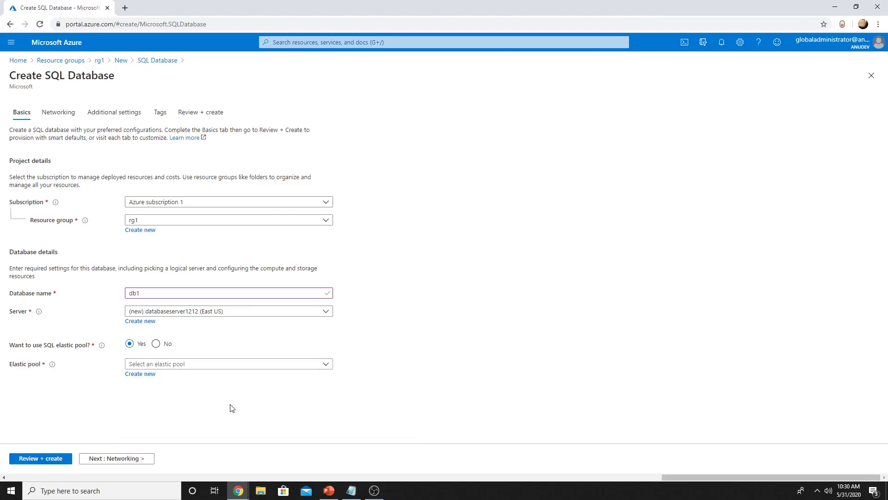
pyautogui.click(140, 373)
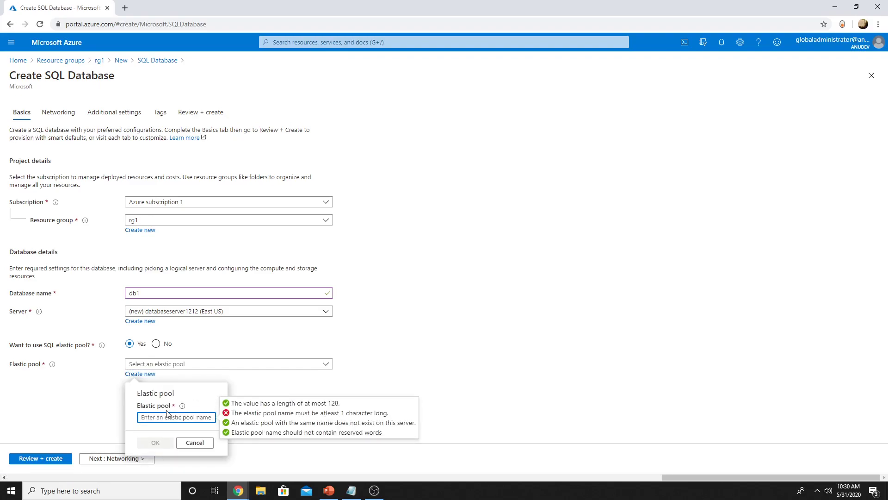
pyautogui.write('ep1')
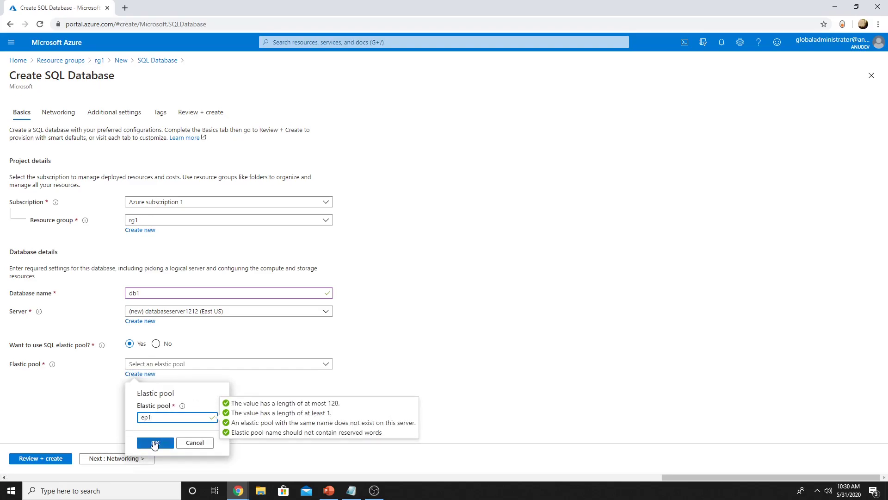
pyautogui.click(155, 443)
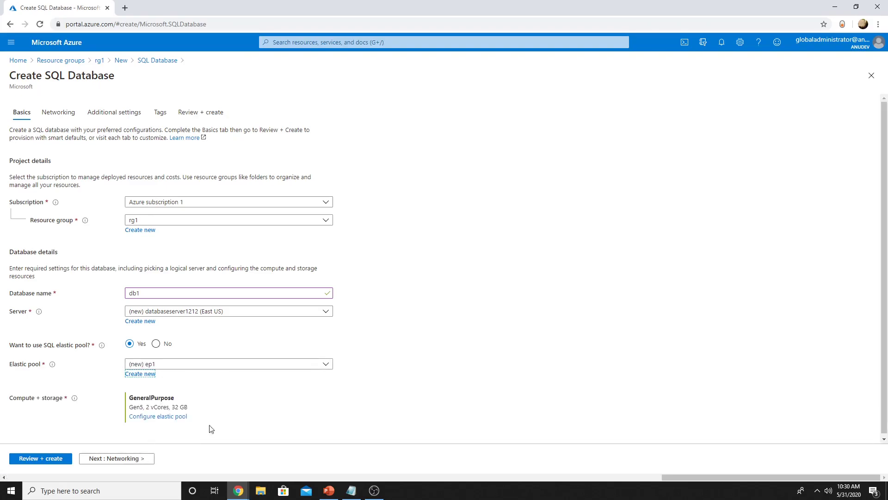
# Compare the DTU-based Basic, Standard and Premium pool tiers in the ep1 configuration.
pyautogui.click(179, 418)
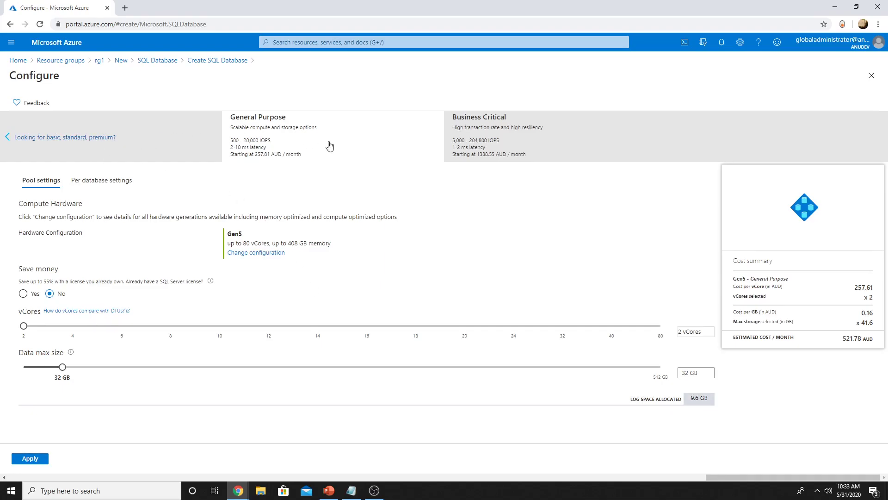
pyautogui.click(49, 138)
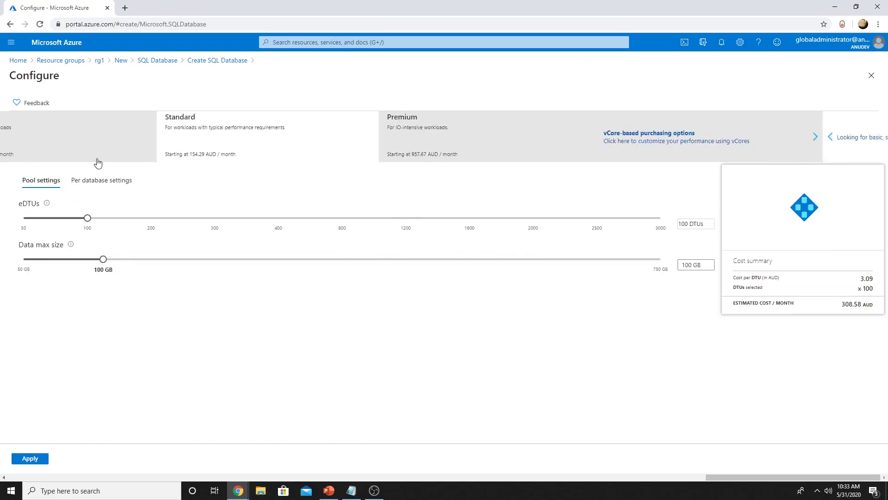
pyautogui.click(61, 148)
pyautogui.click(288, 144)
pyautogui.click(489, 142)
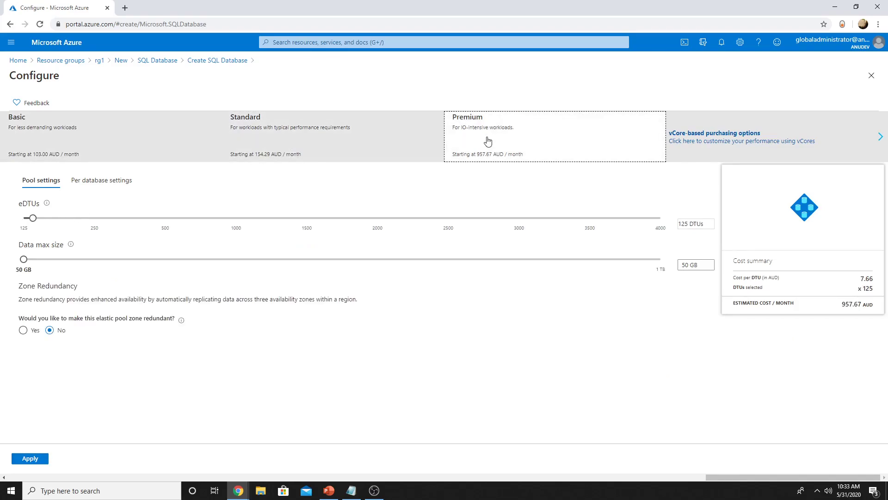
pyautogui.click(76, 155)
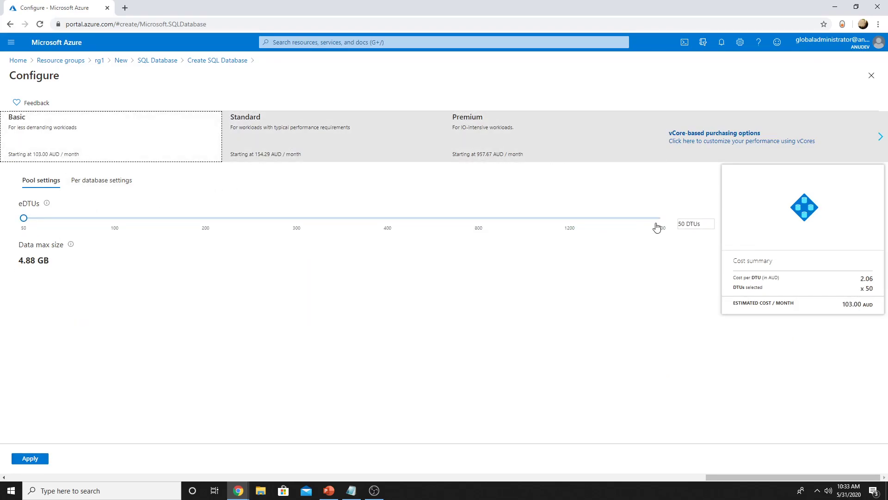
pyautogui.click(276, 148)
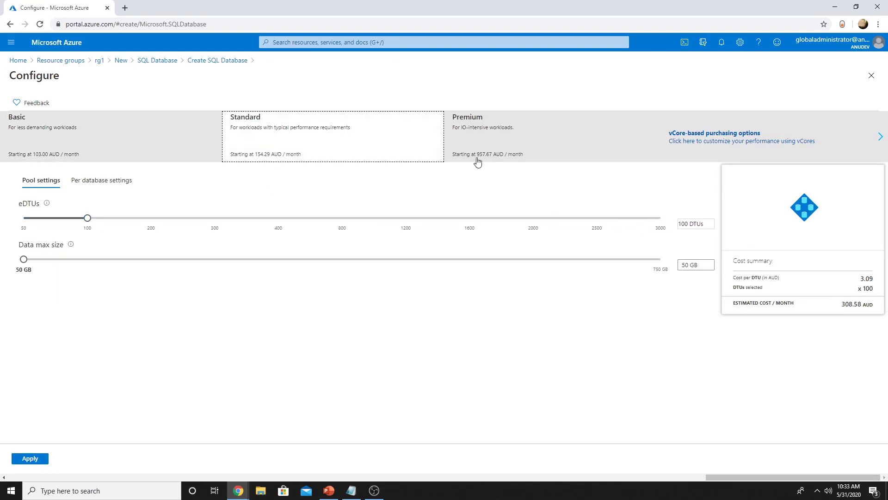
pyautogui.click(481, 144)
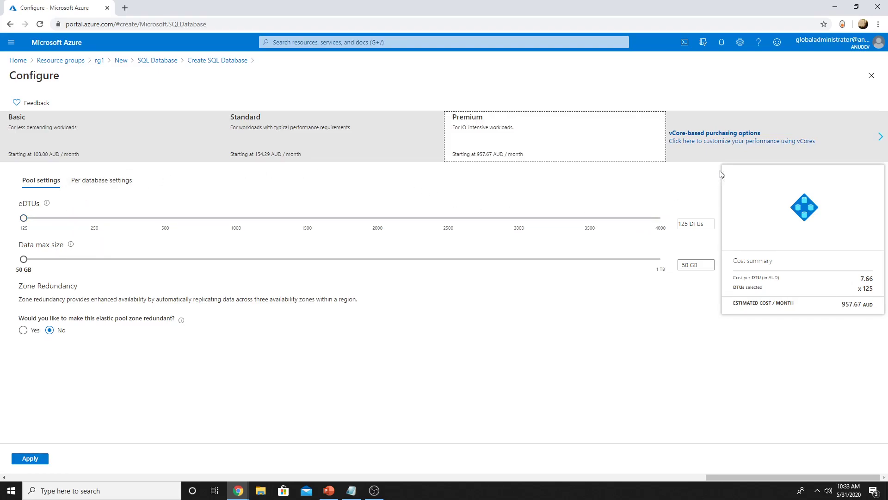
pyautogui.click(714, 141)
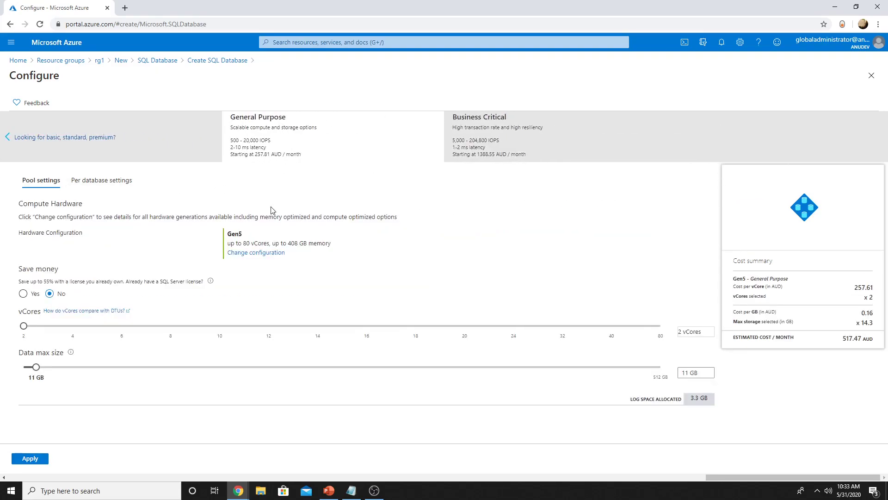
# Compare General Purpose and Business Critical vCore tiers, then set db1 to not use an elastic pool.
pyautogui.click(284, 140)
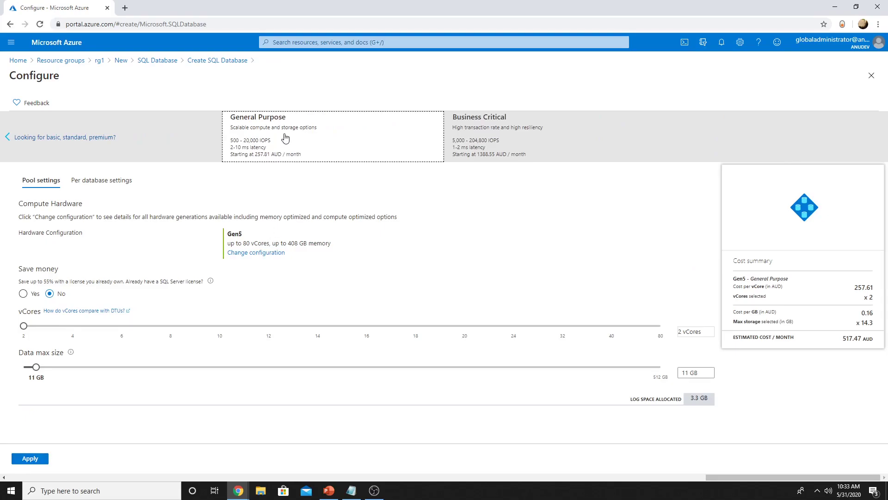
pyautogui.click(522, 152)
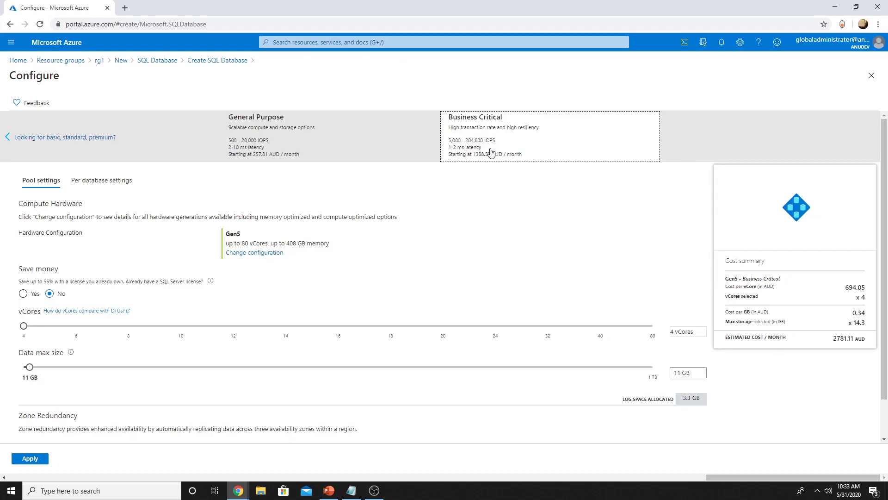
pyautogui.click(329, 142)
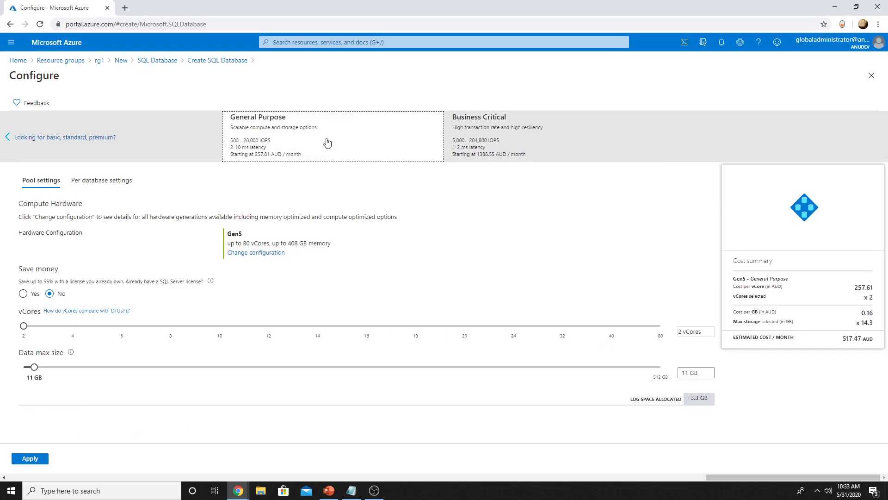
pyautogui.click(486, 144)
pyautogui.click(362, 149)
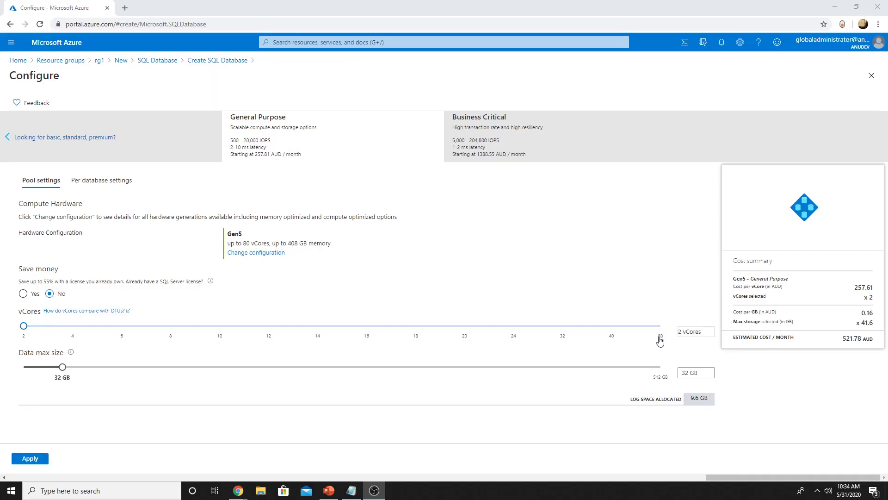
pyautogui.click(482, 142)
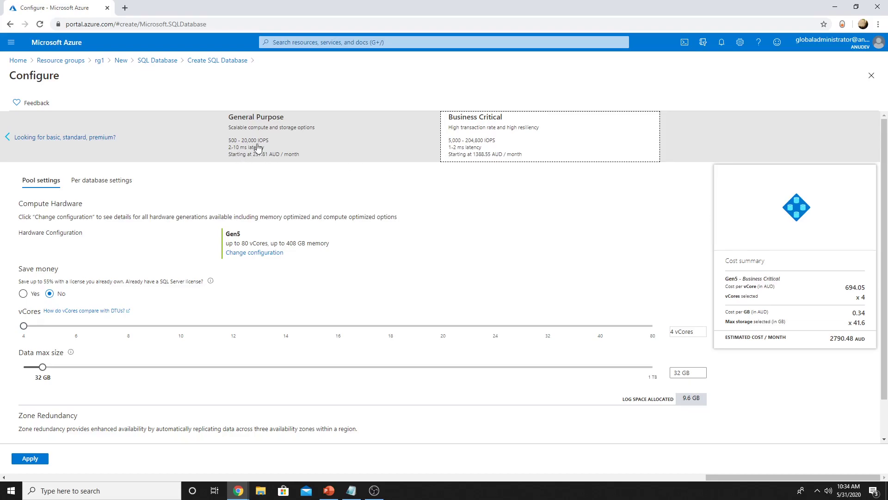
pyautogui.click(259, 148)
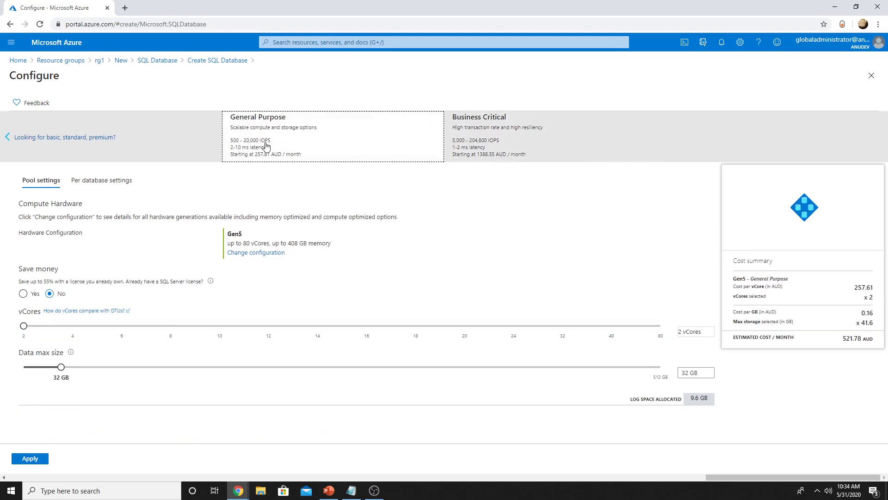
pyautogui.click(871, 76)
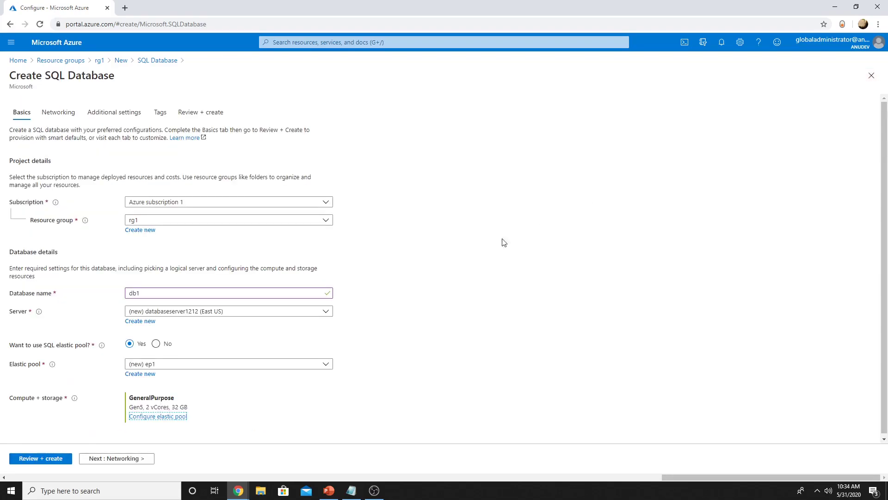
pyautogui.click(156, 344)
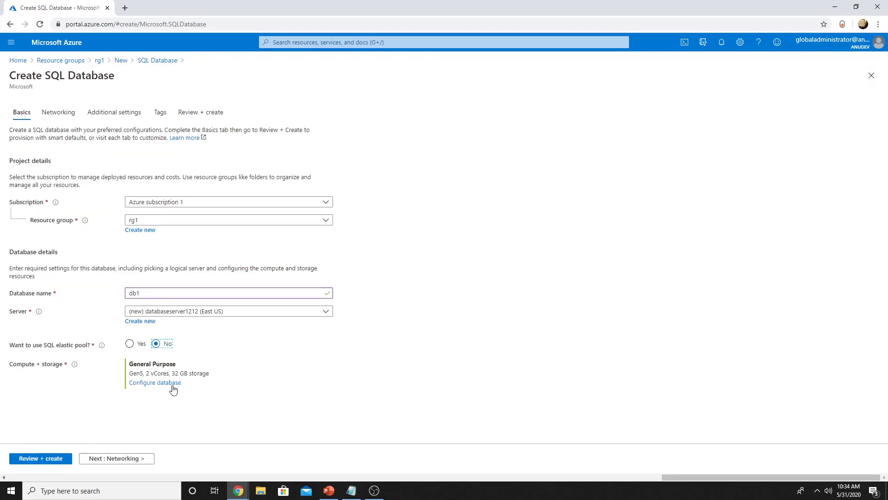
# Review Hyperscale, serverless auto-pause and DTU tiers for the single database, then discard the edits.
pyautogui.click(155, 382)
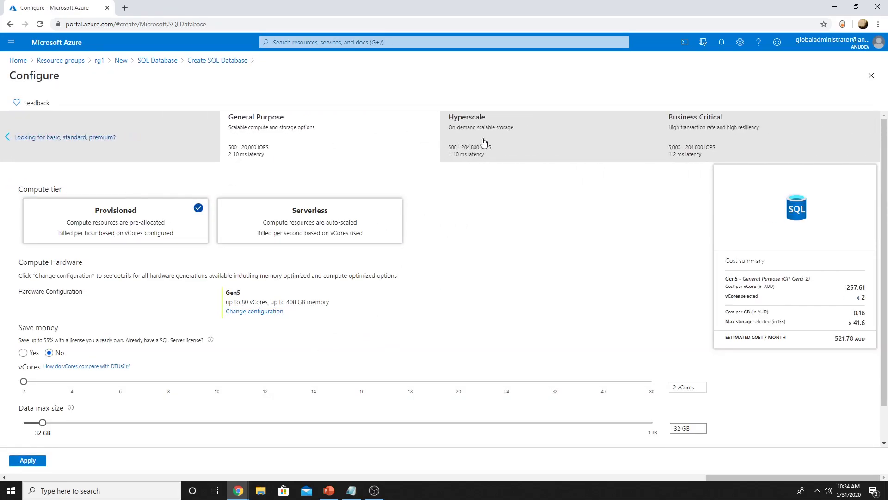
pyautogui.click(515, 145)
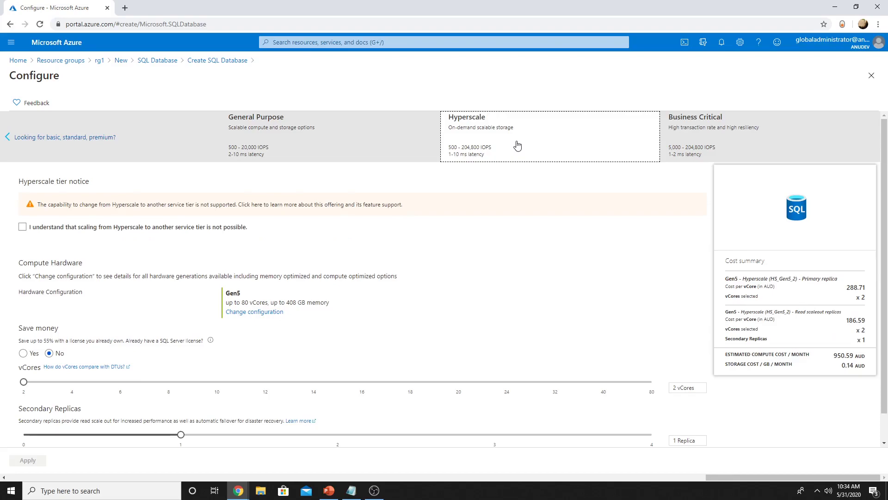
pyautogui.click(265, 147)
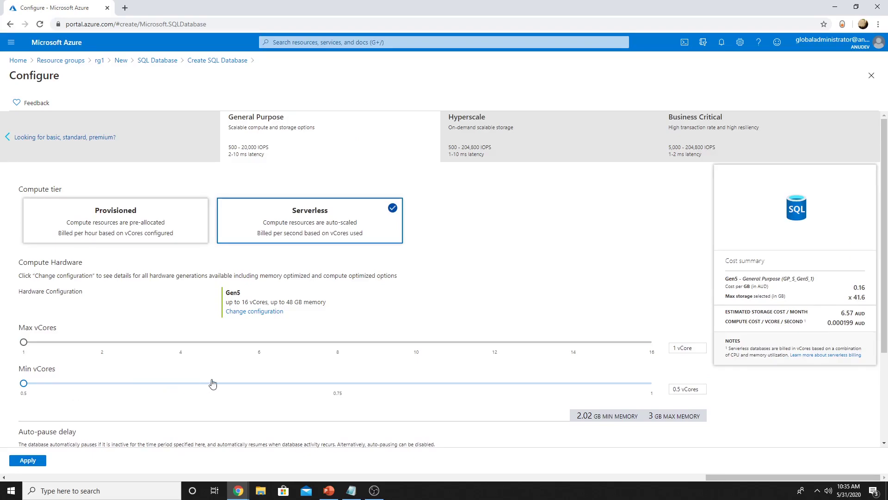
pyautogui.scroll(-2, 514, 263)
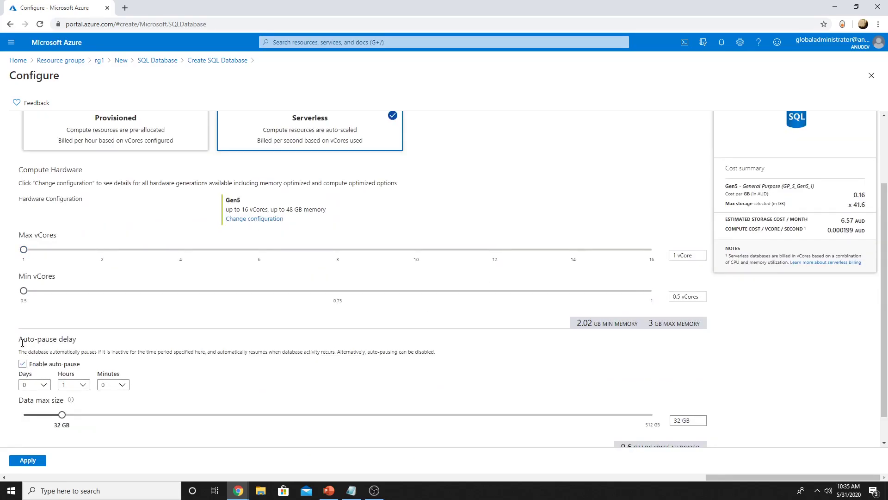
pyautogui.moveTo(19, 340); pyautogui.dragTo(121, 352)
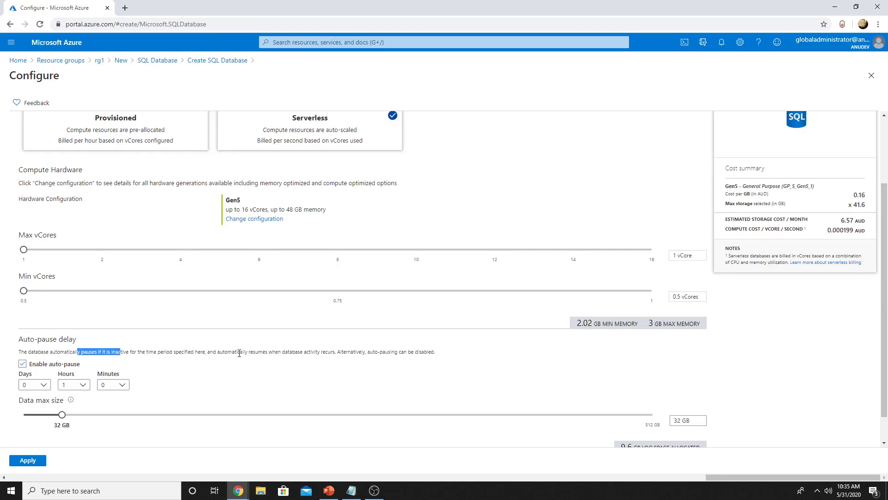
pyautogui.scroll(-1, 238, 353)
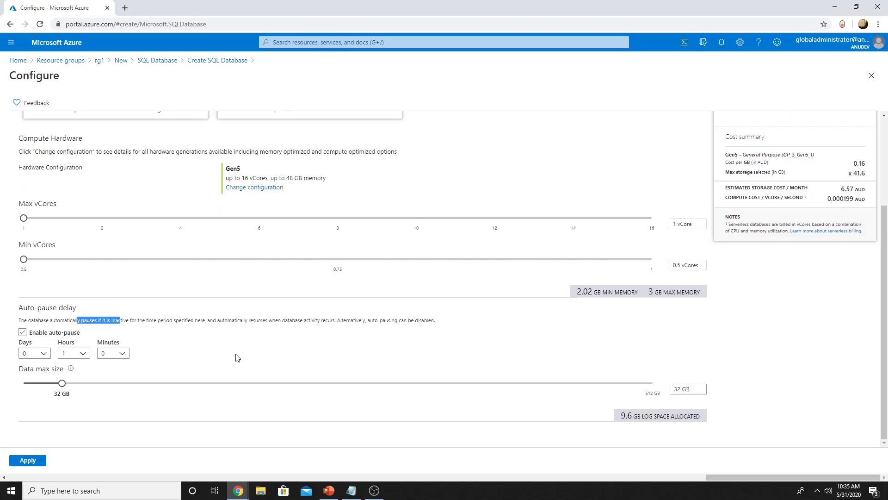
pyautogui.scroll(5, 237, 356)
pyautogui.click(140, 132)
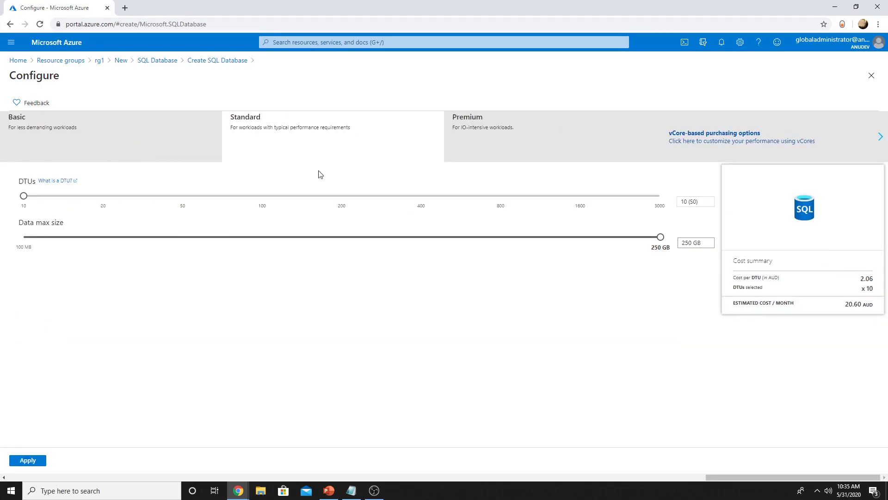
pyautogui.click(872, 75)
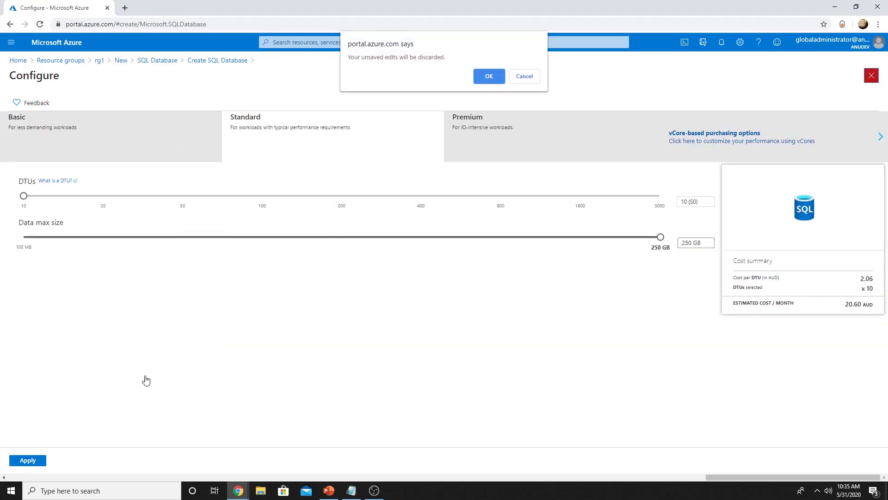
pyautogui.click(489, 76)
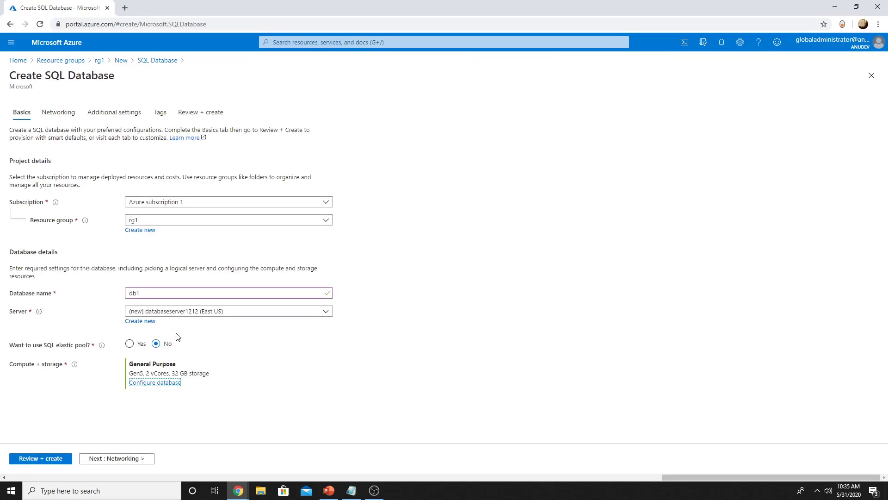
# Put db1 back in pool ep1 and apply the Basic tier with 50 eDTUs and 4.88 GB.
pyautogui.click(129, 343)
pyautogui.click(173, 363)
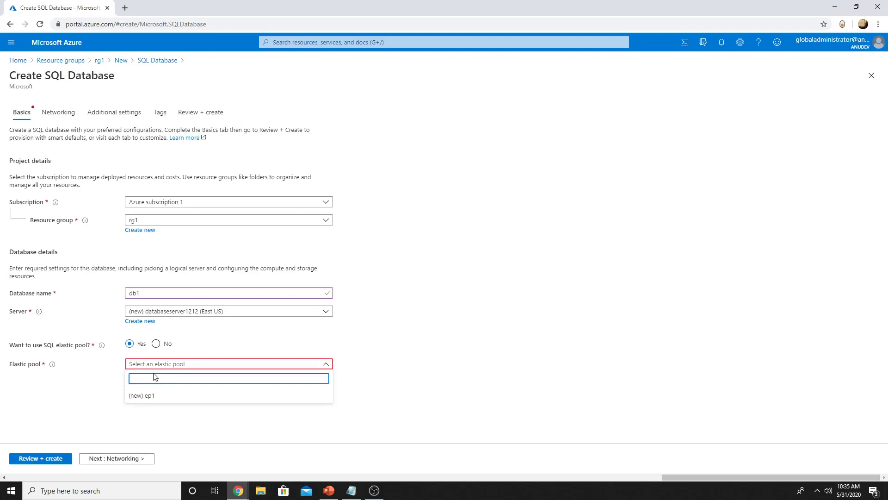
pyautogui.click(144, 398)
pyautogui.click(160, 419)
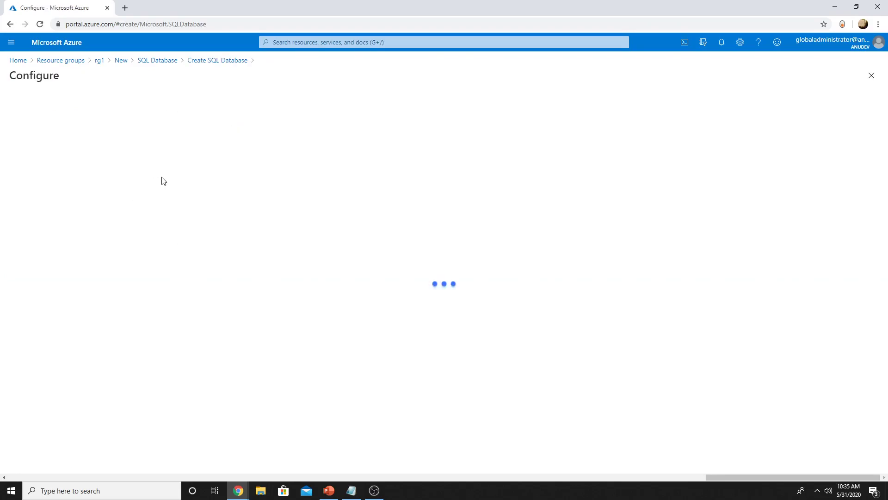
pyautogui.click(78, 137)
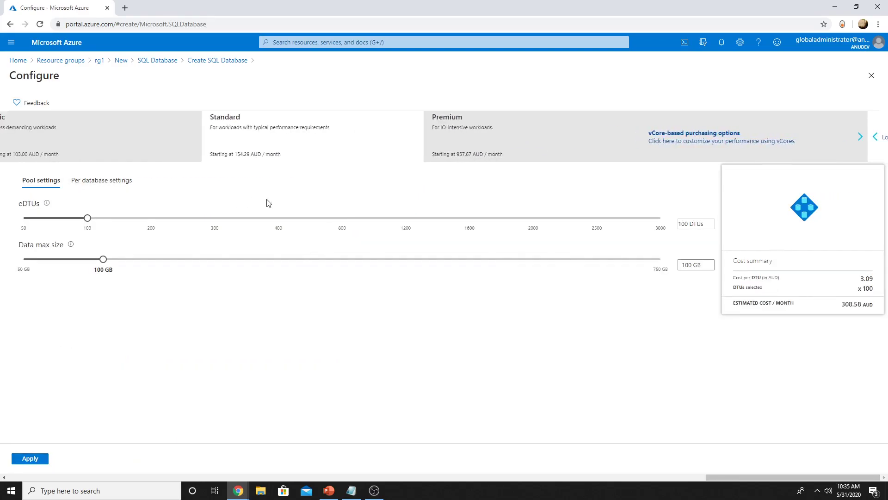
pyautogui.click(97, 136)
pyautogui.click(30, 459)
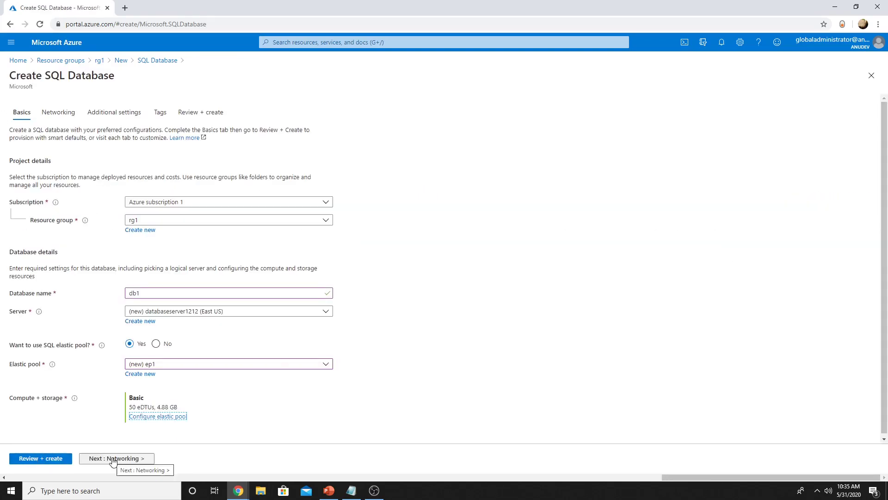
# Choose the AdventureWorksLT sample data, skip data security, review and create db1 with ep1.
pyautogui.click(116, 459)
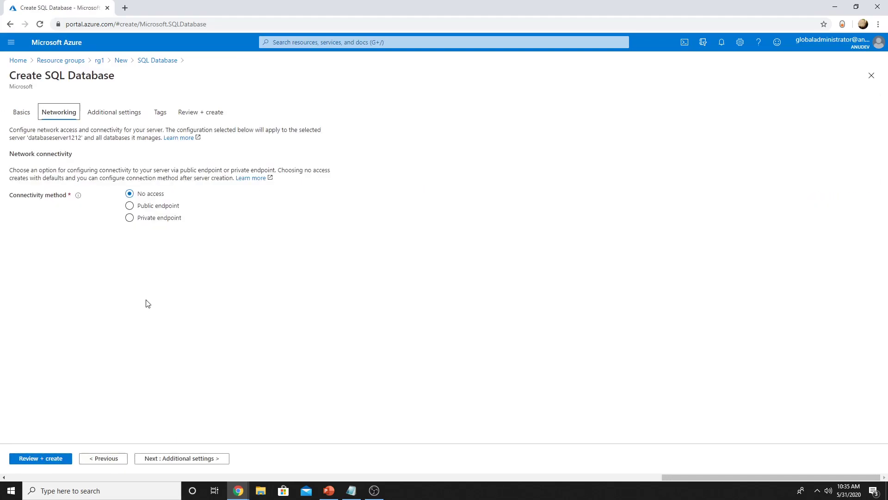
pyautogui.click(129, 205)
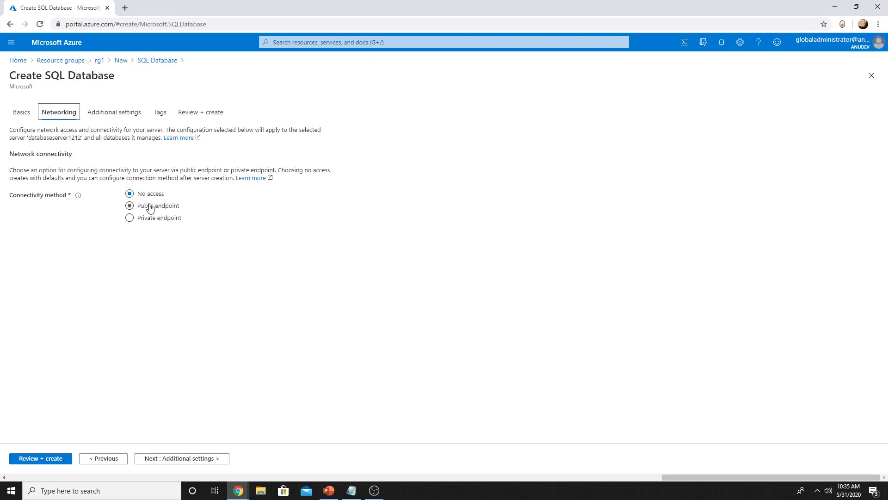
pyautogui.click(181, 459)
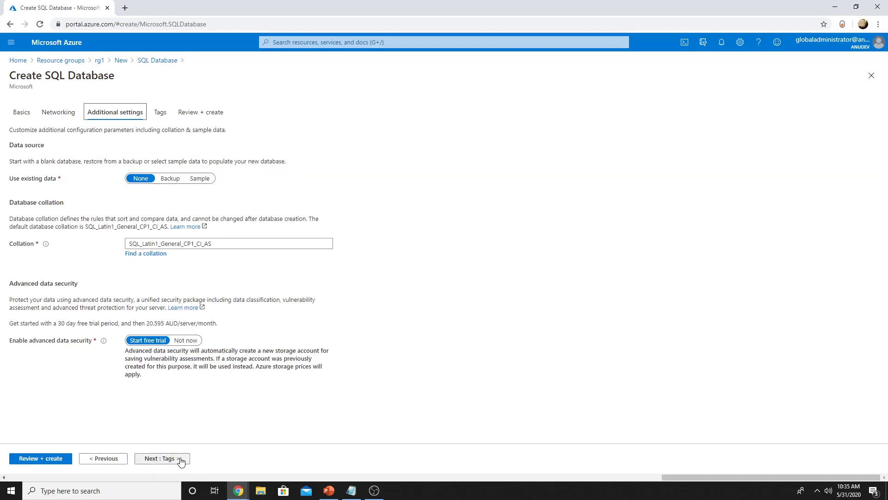
pyautogui.click(200, 178)
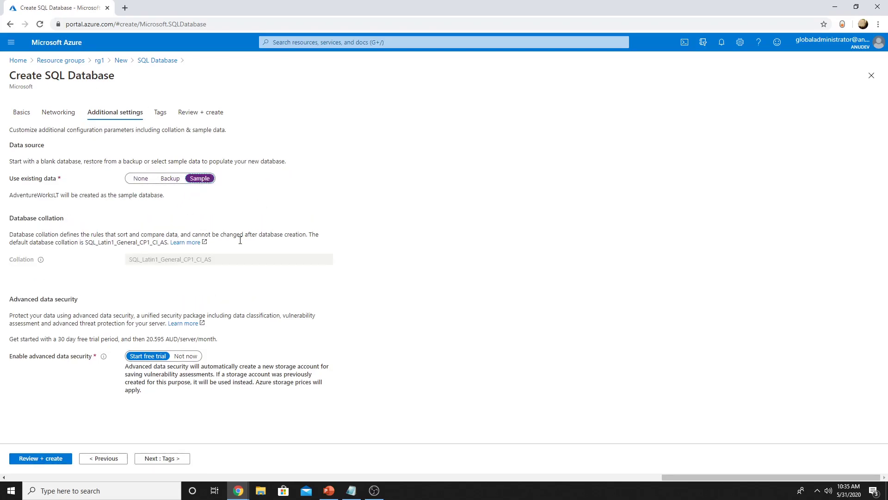
pyautogui.click(185, 356)
pyautogui.click(162, 458)
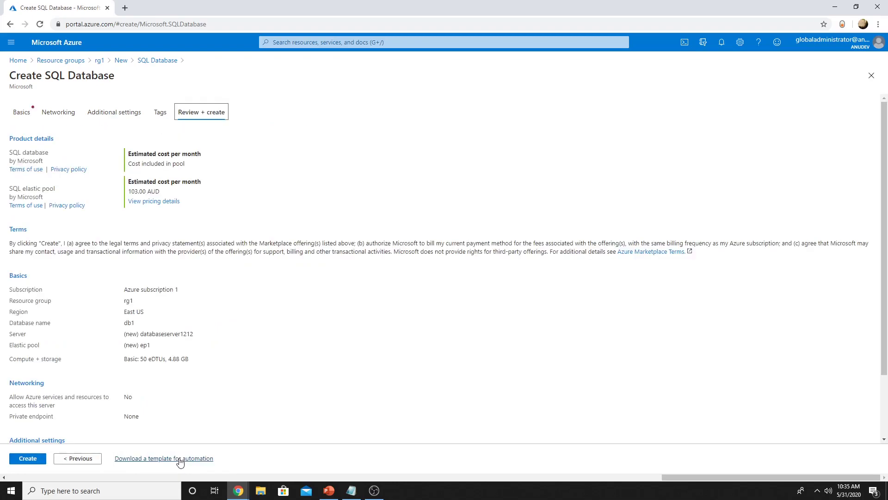
pyautogui.click(31, 458)
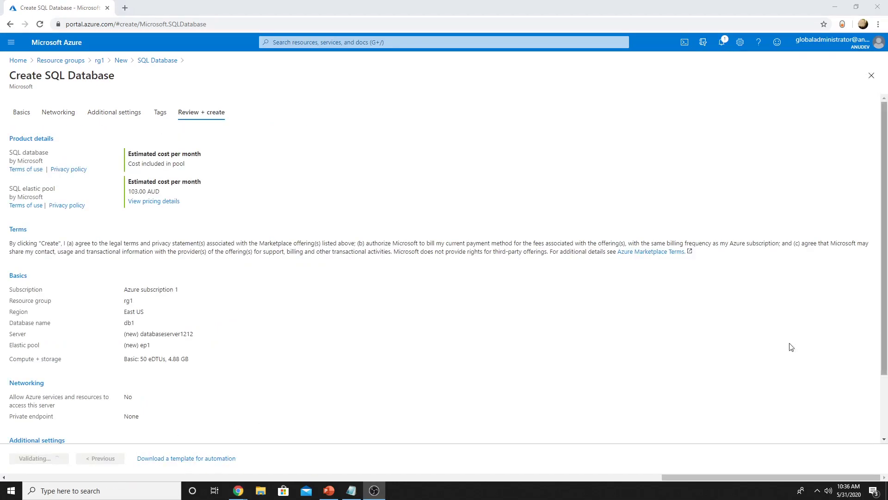
# Show slide 4, 'Azure SQL Managed Instance', and focus its bullet text.
pyautogui.click(329, 491)
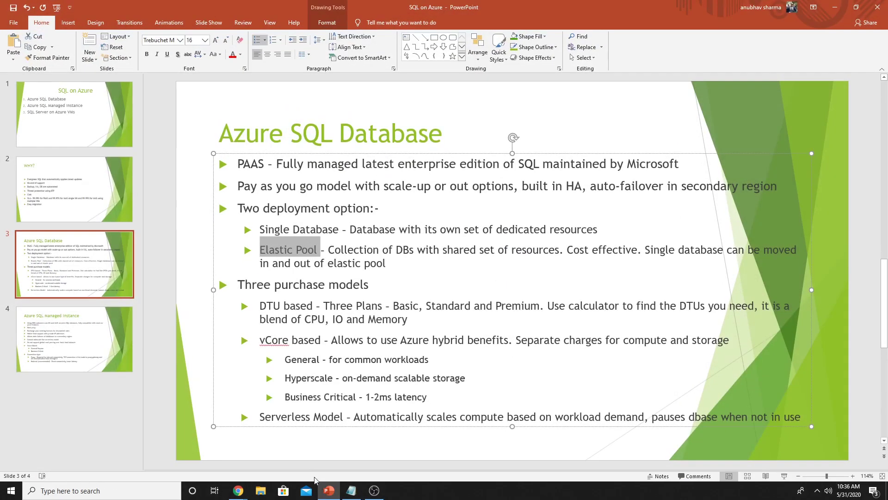
pyautogui.click(97, 329)
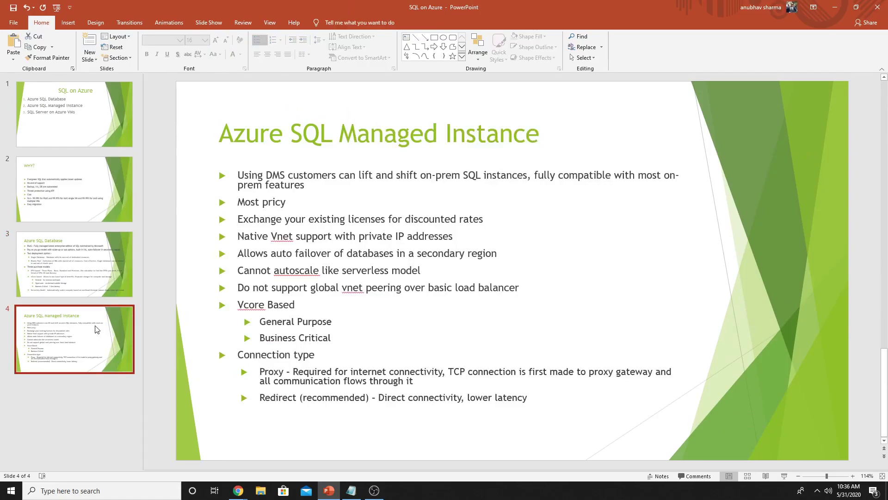
pyautogui.click(238, 180)
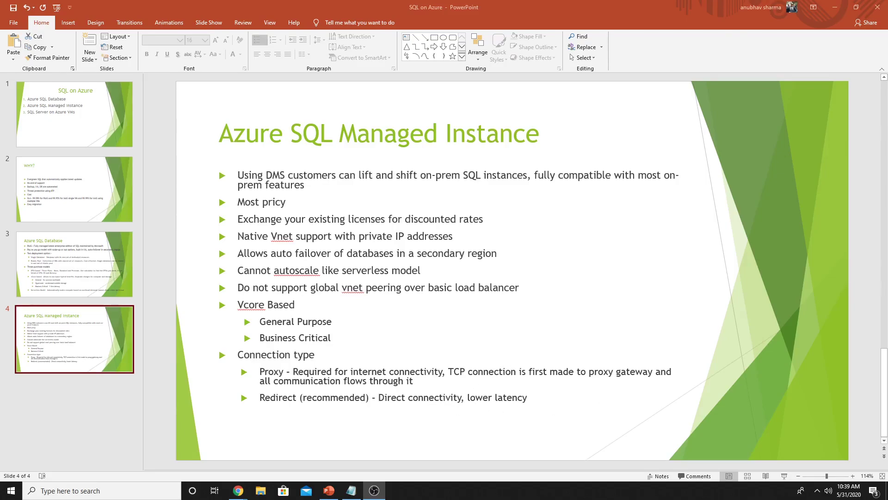
# From rg1 and databaseserver1212, reach the ep1 elastic pool overview (Basic, 50 eDTUs, one database).
pyautogui.hotkey('alt', 'Tab')
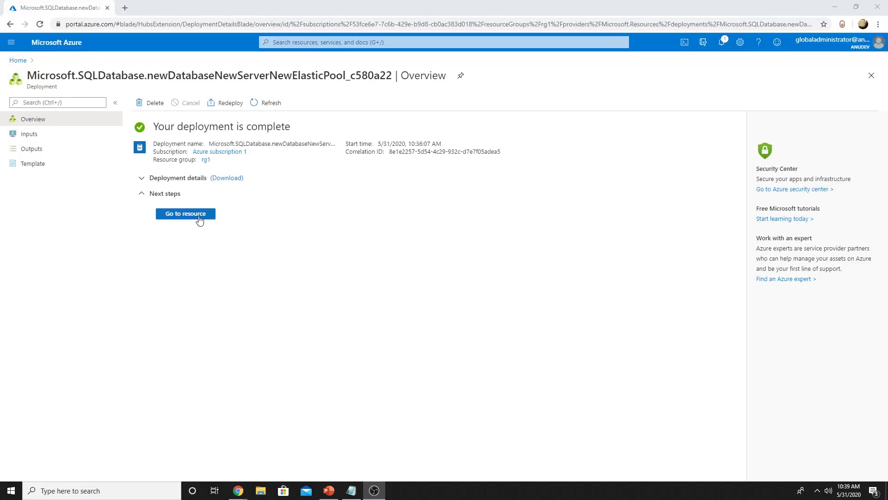
pyautogui.click(199, 217)
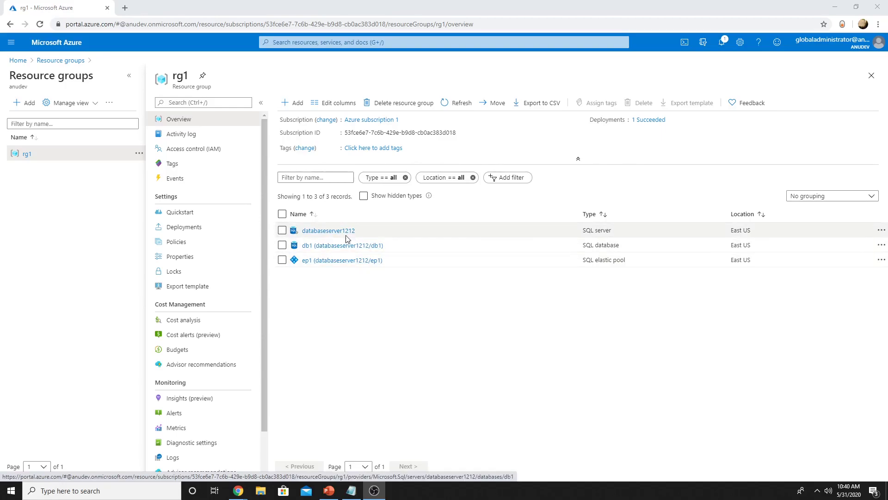
pyautogui.click(328, 231)
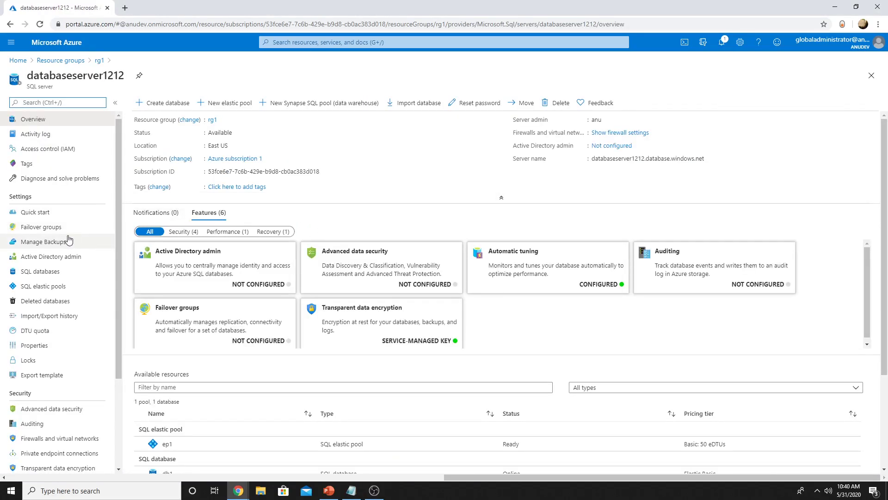
pyautogui.click(40, 271)
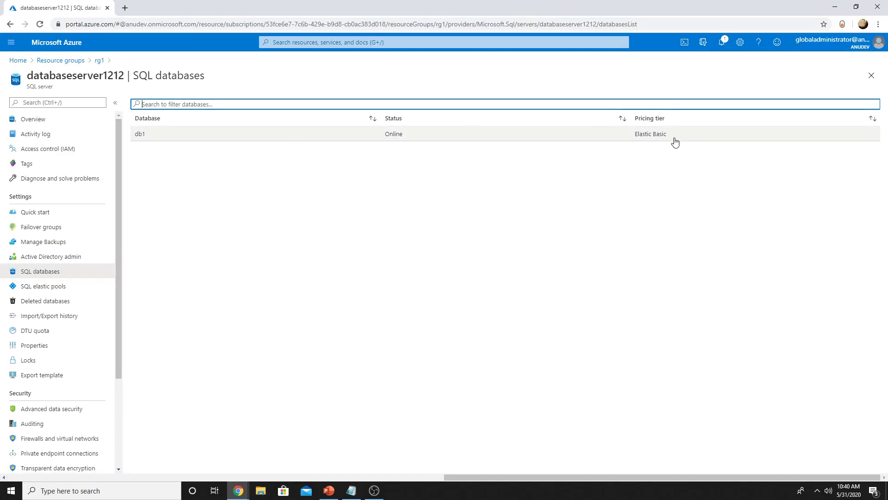
pyautogui.click(67, 285)
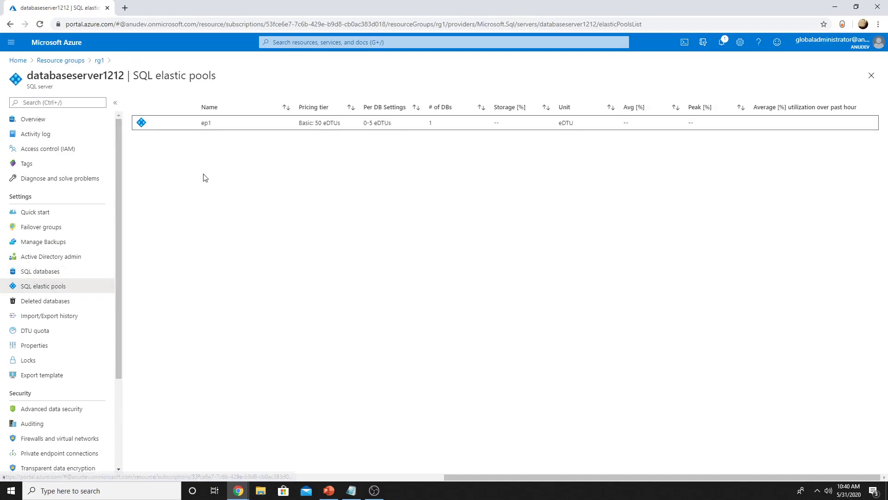
pyautogui.click(175, 128)
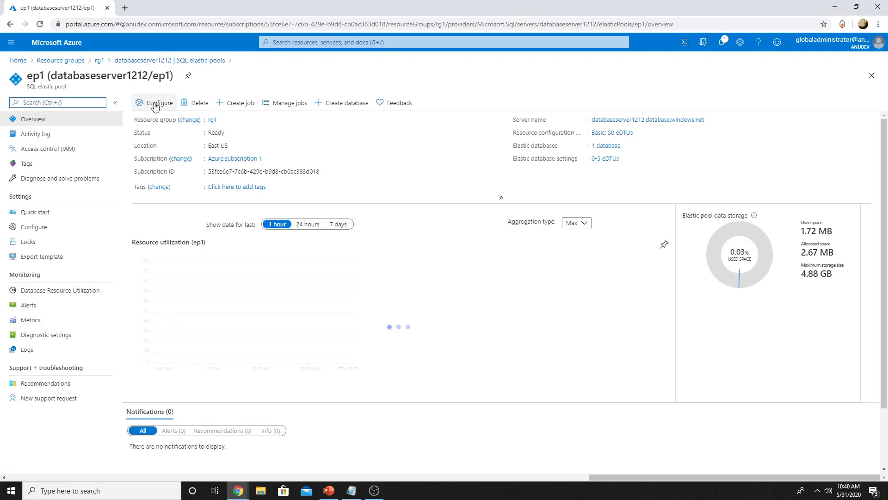
# Preview Standard, Premium and vCore Business Critical tiers for ep1 without saving, then view its database resource utilization.
pyautogui.click(154, 103)
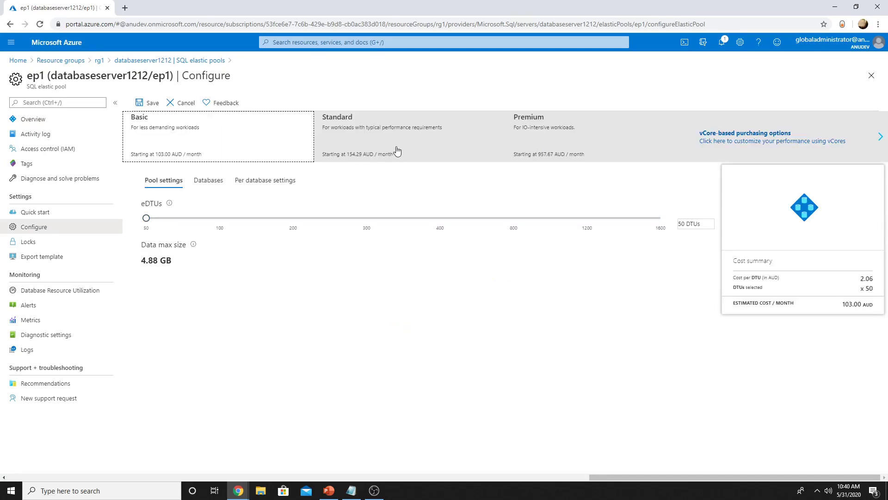
pyautogui.click(363, 145)
pyautogui.click(518, 145)
pyautogui.click(720, 140)
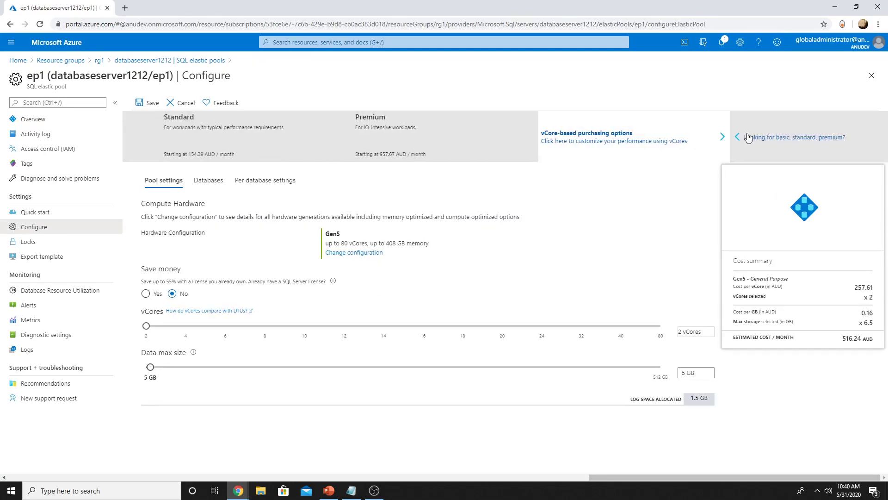
pyautogui.click(556, 142)
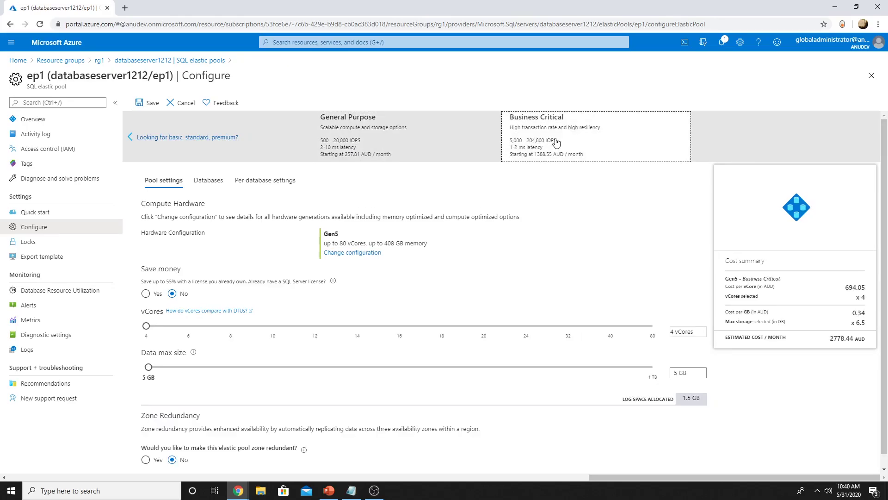
pyautogui.click(188, 137)
pyautogui.click(53, 290)
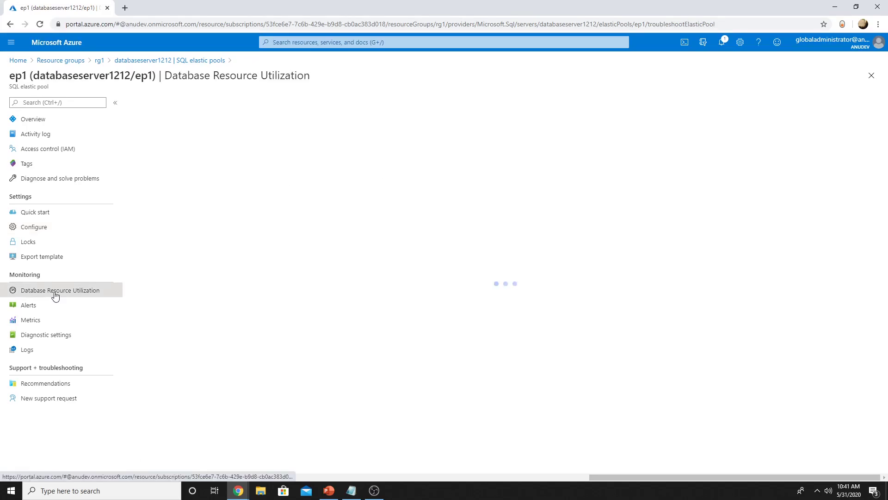
# From rg1, go into databaseserver1212 and reach its Active Directory admin settings via backup management.
pyautogui.click(100, 60)
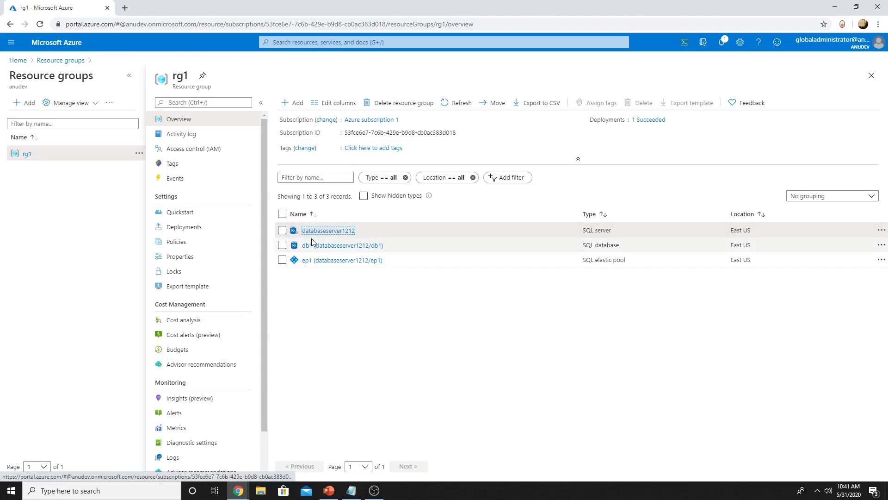
pyautogui.click(327, 231)
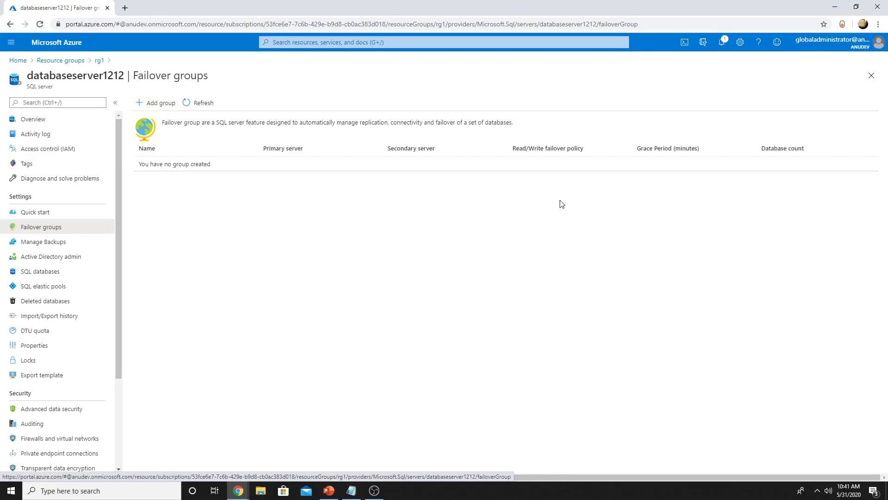
pyautogui.click(43, 242)
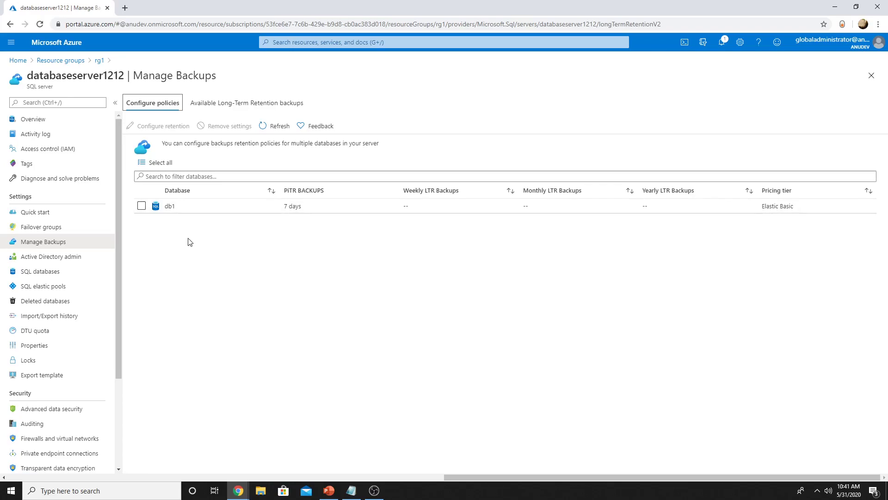
pyautogui.click(76, 260)
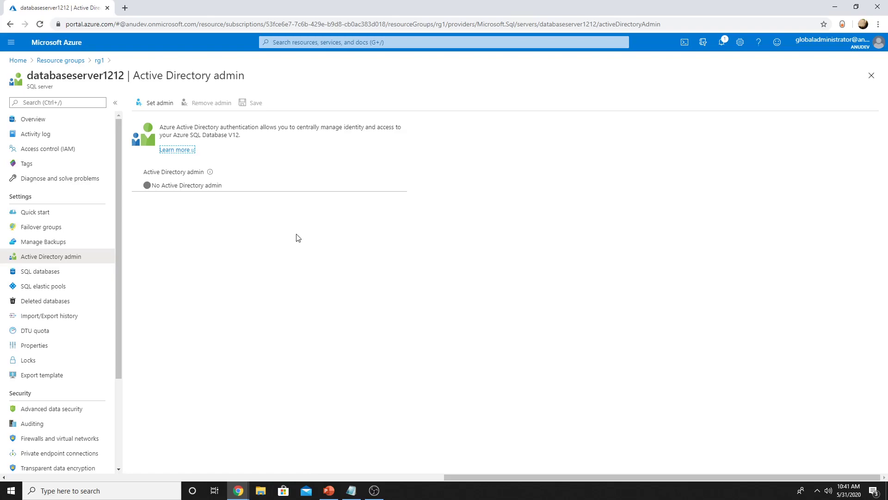
# Set the Global Administrator account as databaseserver1212's Active Directory admin and save it.
pyautogui.click(150, 106)
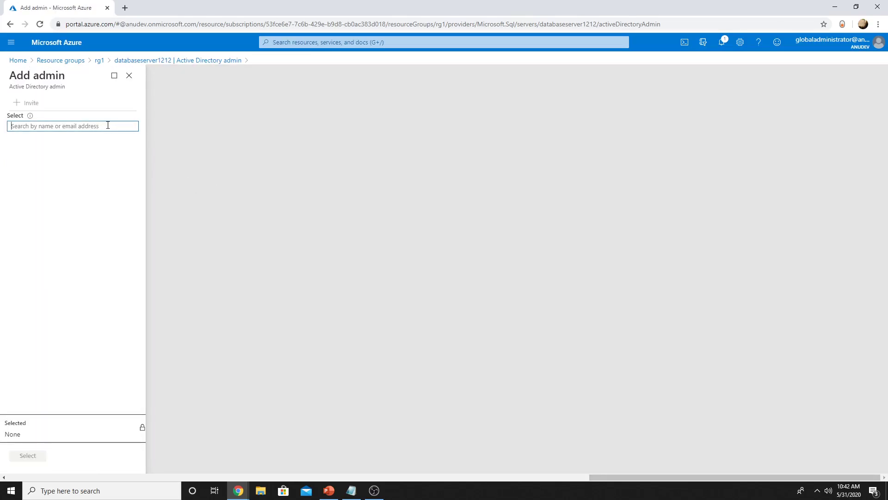
pyautogui.write('global')
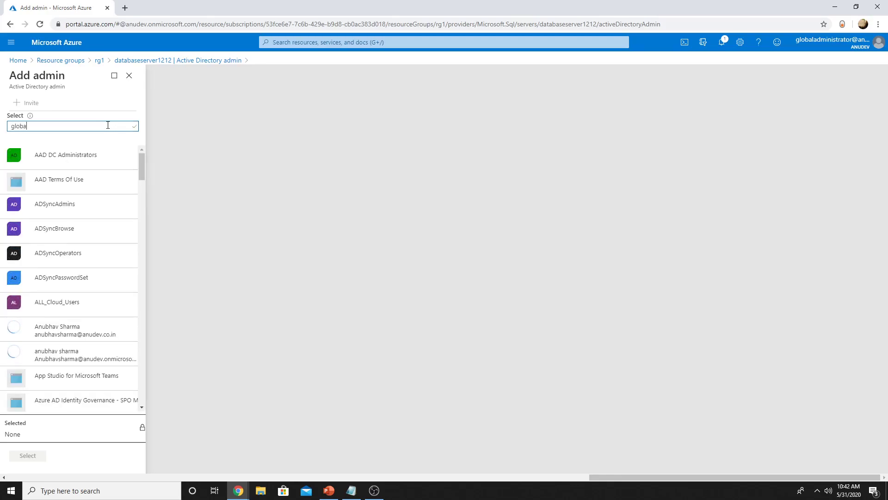
pyautogui.click(80, 158)
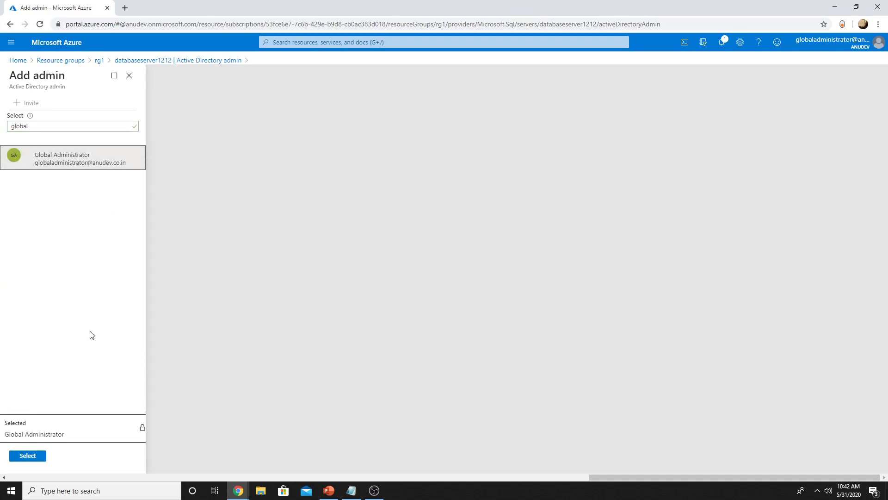
pyautogui.click(28, 455)
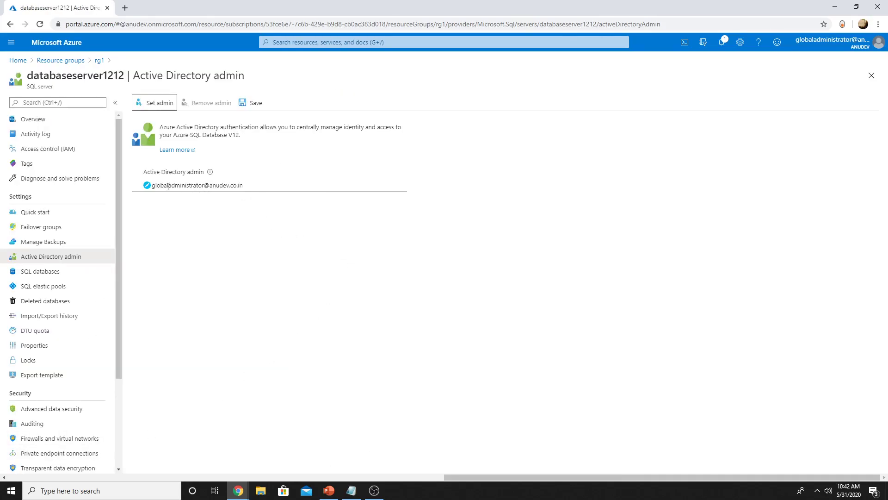
pyautogui.moveTo(167, 186); pyautogui.dragTo(243, 185)
pyautogui.click(251, 103)
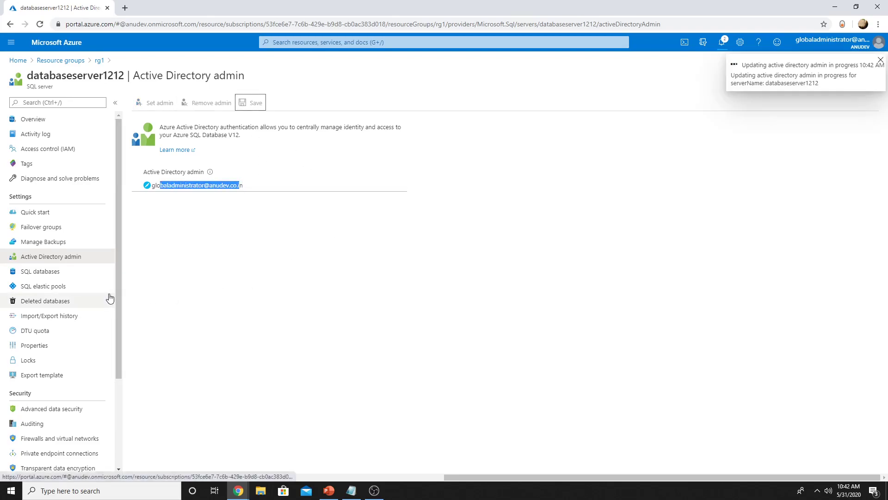
# Review the server's DTU quota and properties, then return to the resource groups list.
pyautogui.click(35, 330)
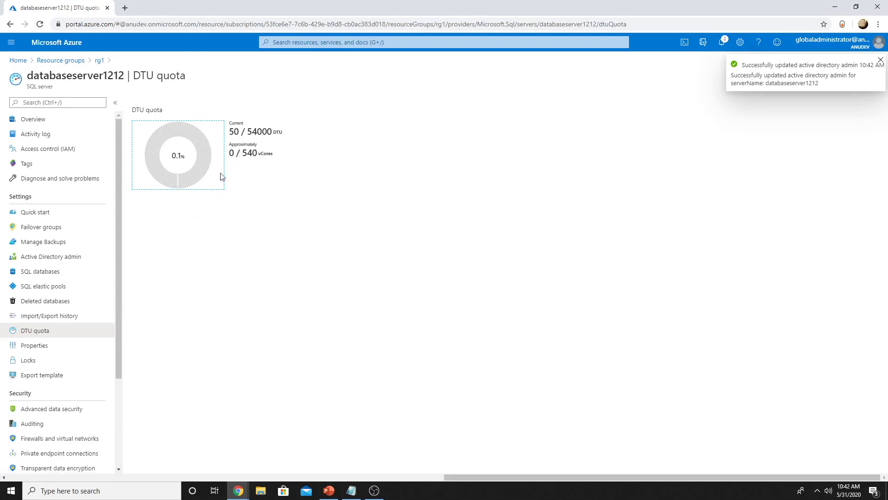
pyautogui.click(55, 347)
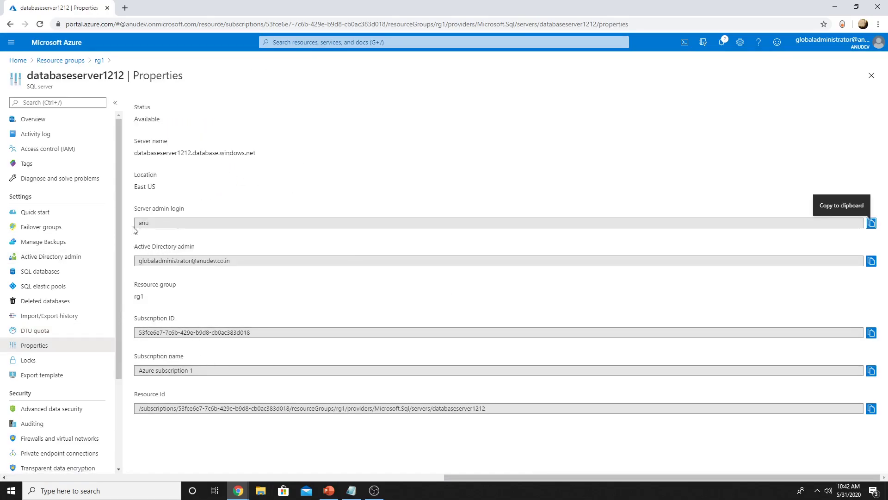
pyautogui.click(60, 59)
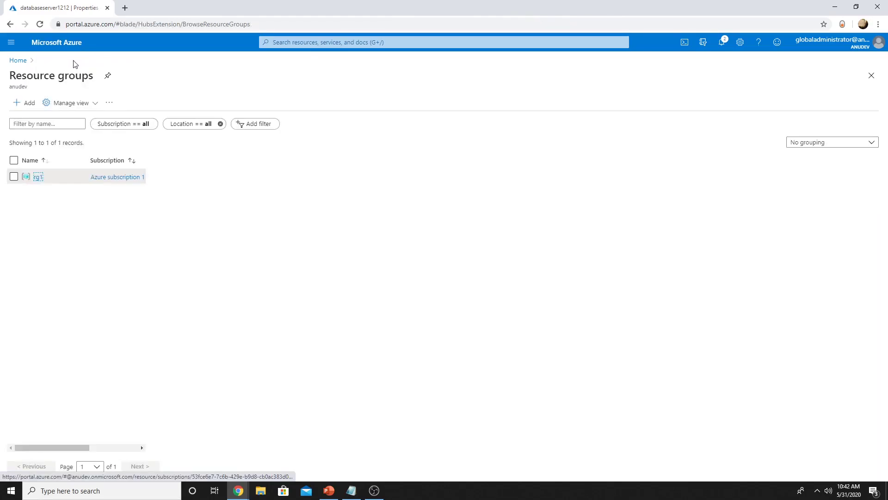
# In db1's overview copy the server name, preview a Central US geo-replica and cancel it unconfigured.
pyautogui.click(39, 176)
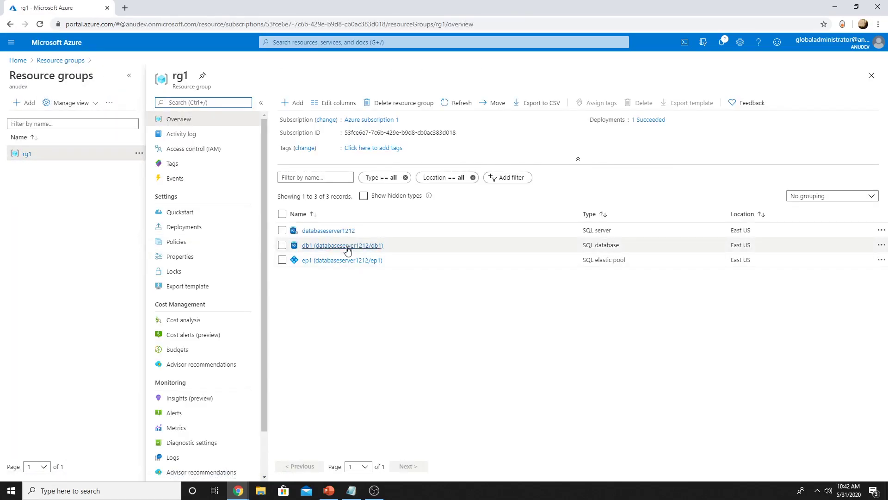
pyautogui.click(343, 245)
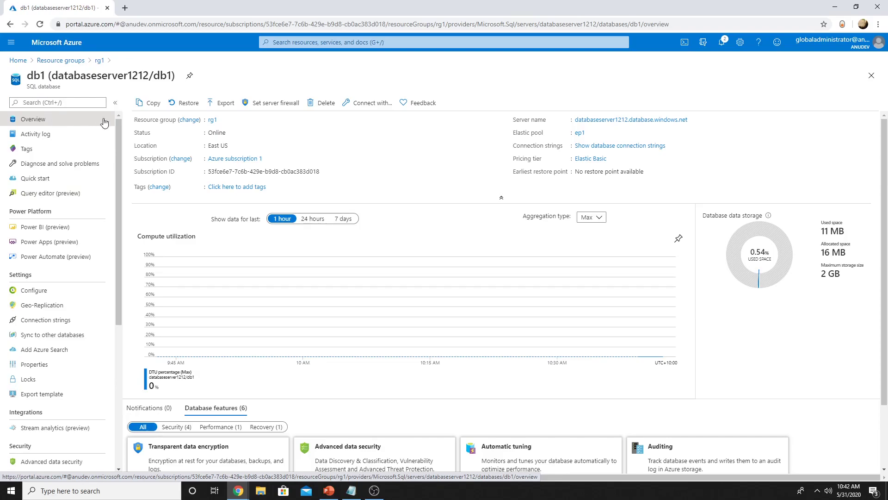
pyautogui.moveTo(631, 119)
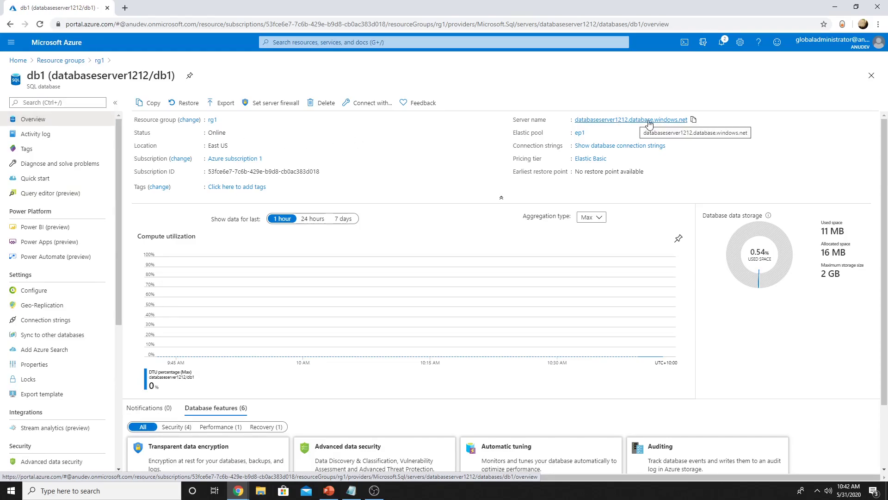
pyautogui.click(694, 121)
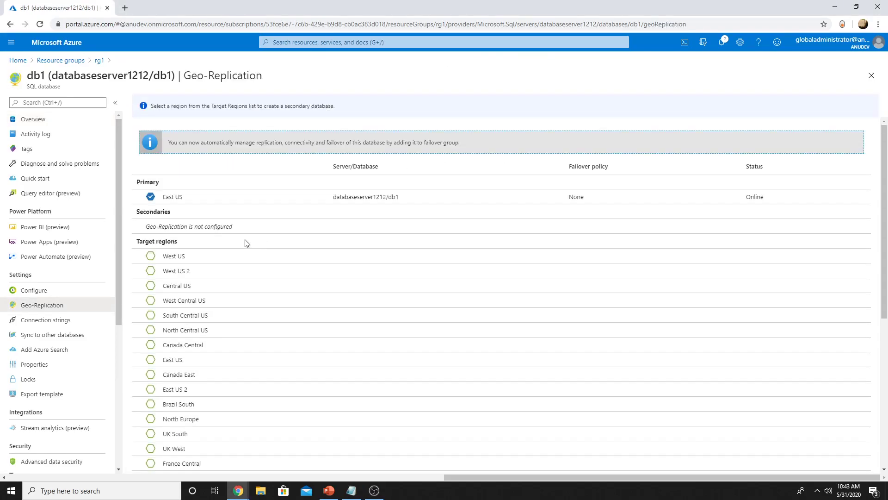
pyautogui.scroll(-2, 244, 245)
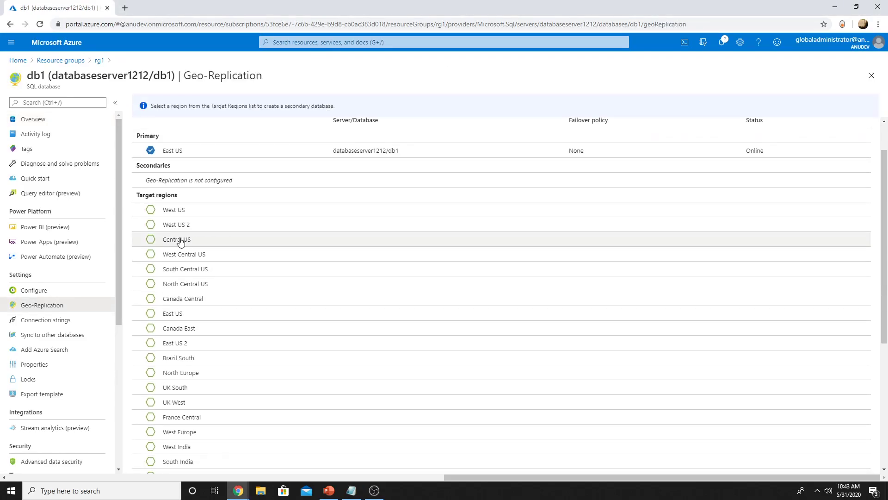
pyautogui.click(151, 240)
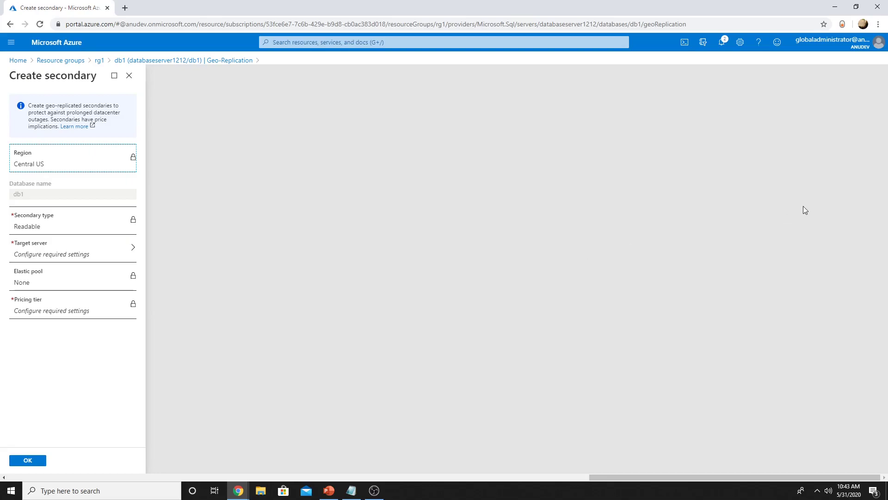
pyautogui.click(129, 75)
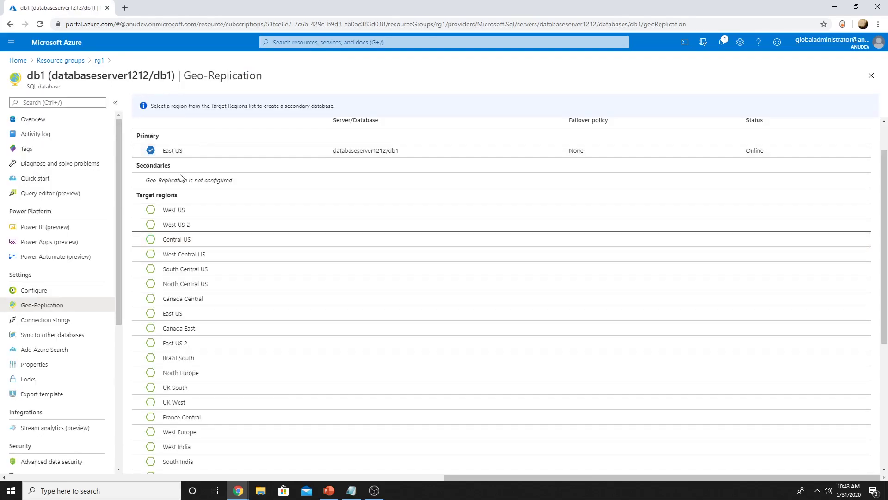
# Review db1's ADO.NET, JDBC, ODBC and PHP connection strings.
pyautogui.click(45, 319)
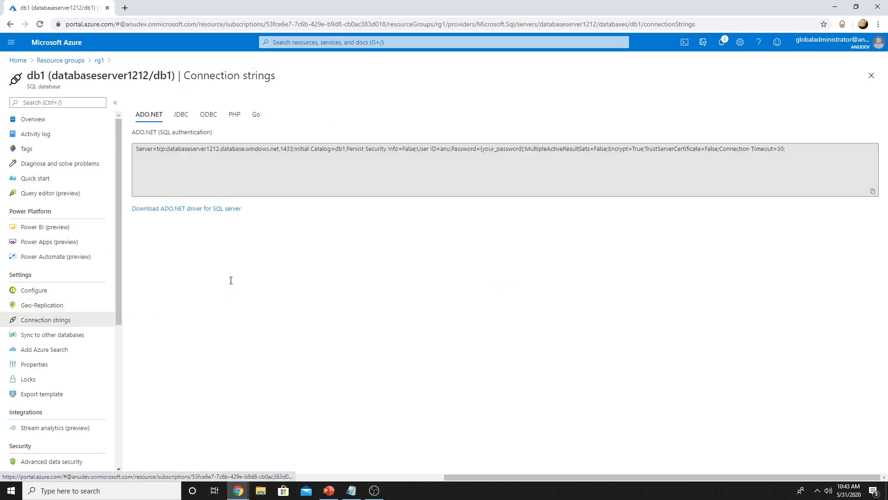
pyautogui.click(181, 114)
pyautogui.click(209, 114)
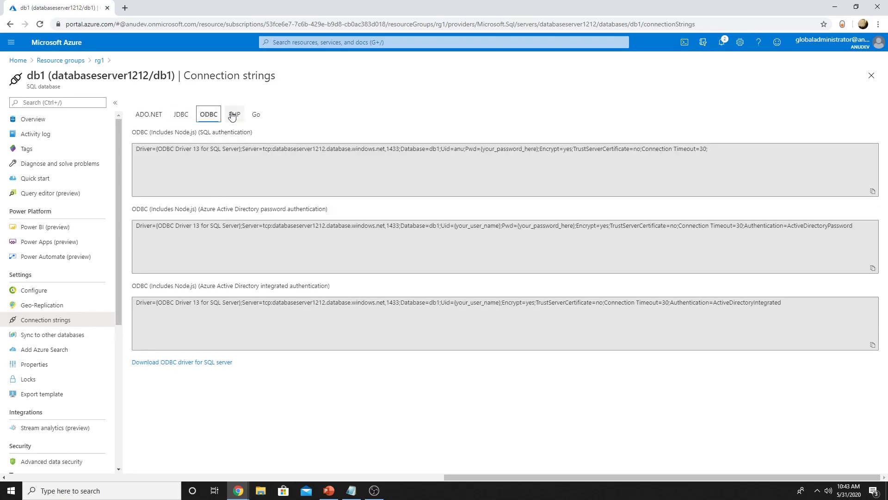
pyautogui.click(257, 114)
pyautogui.click(149, 114)
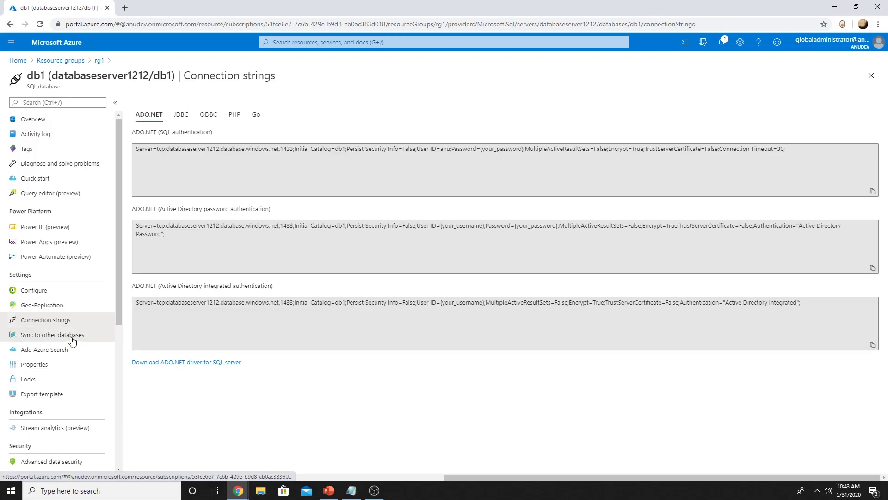
# Check db1's sync settings and properties, then copy databaseserver1212.database.windows.net from the overview.
pyautogui.click(52, 334)
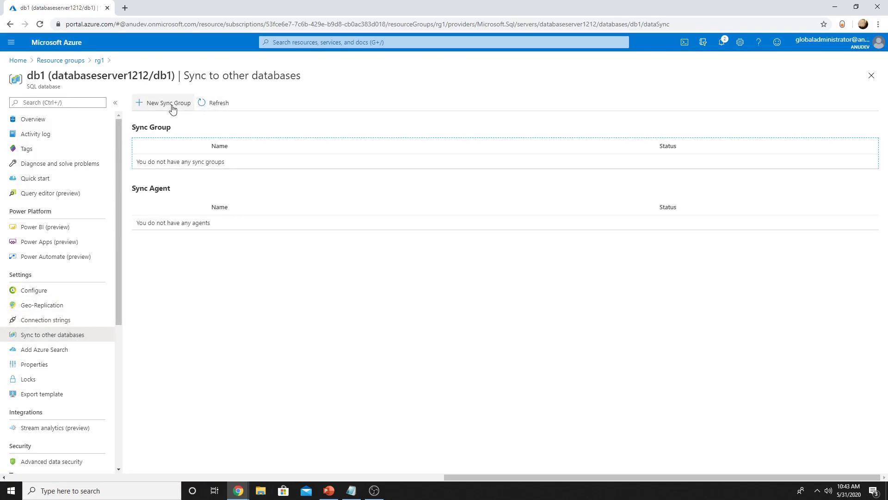
pyautogui.moveTo(229, 75); pyautogui.dragTo(297, 75)
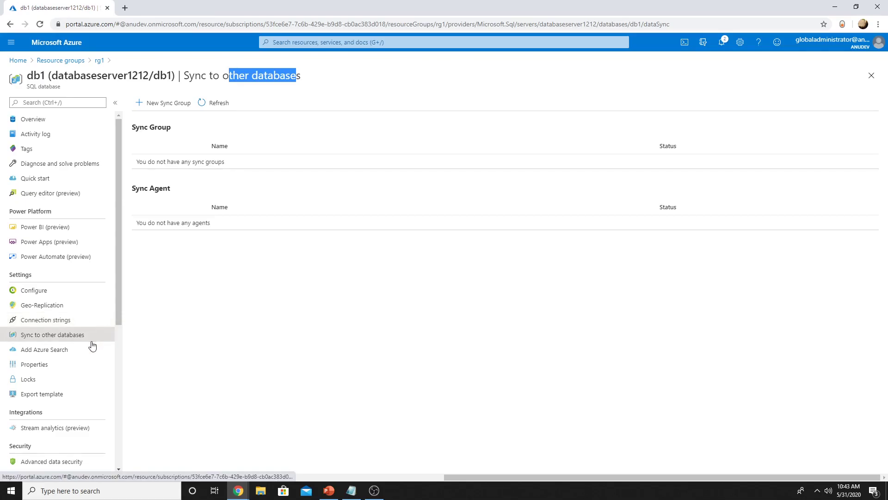
pyautogui.click(35, 363)
pyautogui.click(33, 119)
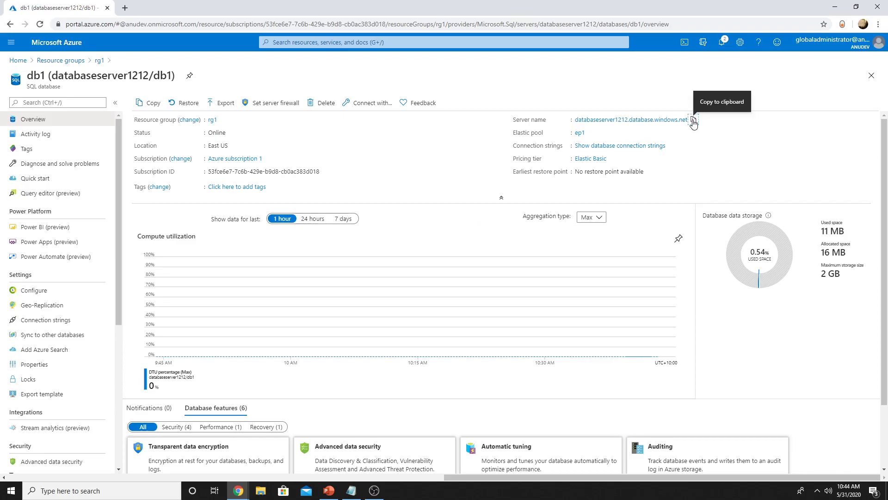
pyautogui.click(693, 121)
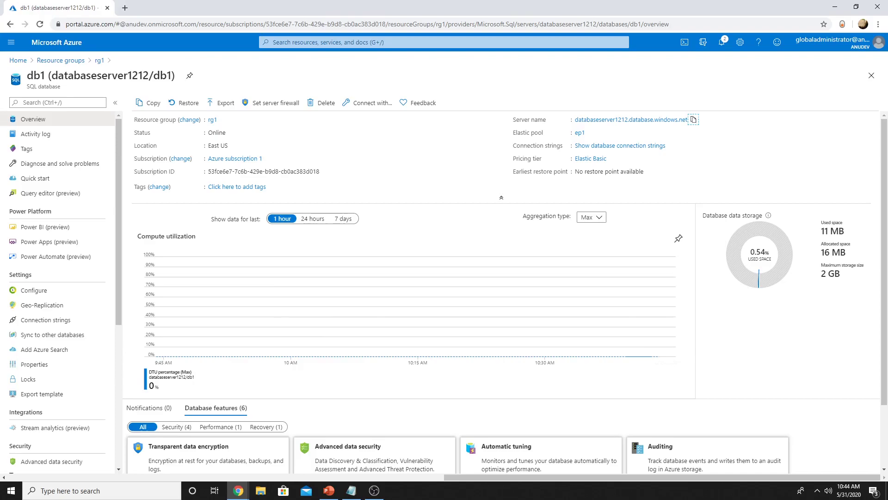
# Navigate Resource groups > rg1 > databaseserver1212 to its Firewalls and virtual networks settings.
pyautogui.click(60, 60)
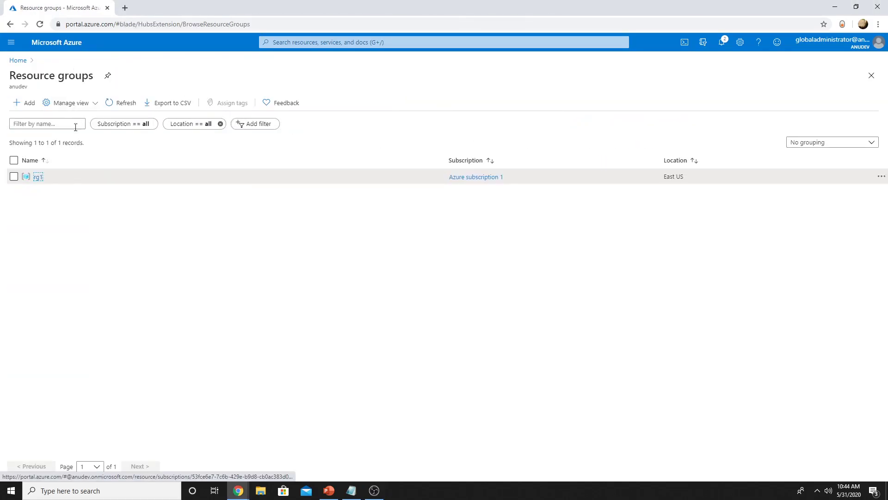
pyautogui.click(36, 178)
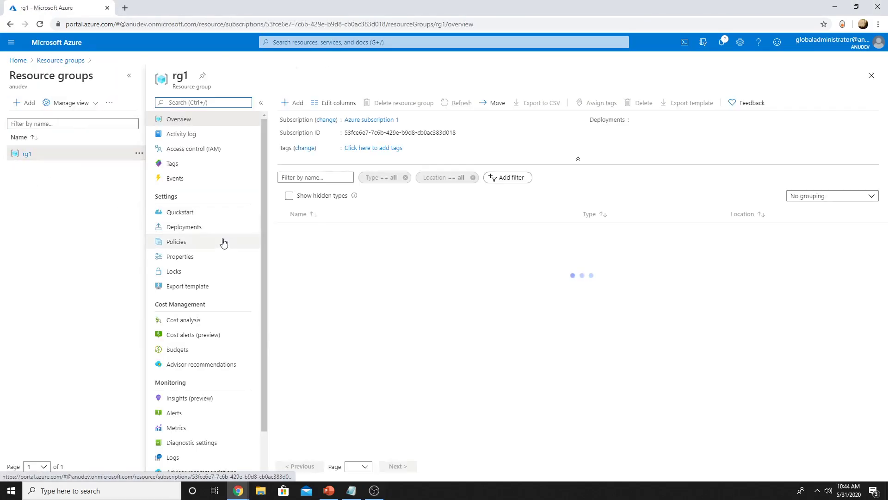
pyautogui.click(322, 228)
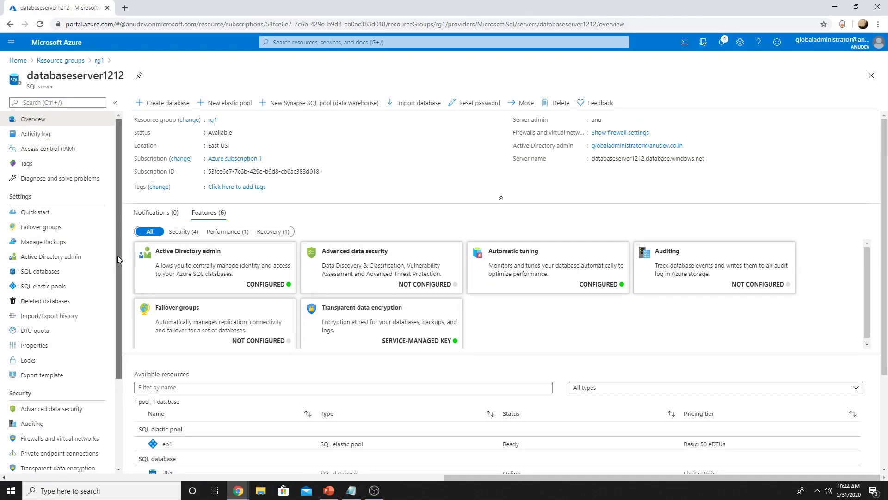
pyautogui.scroll(-4, 116, 277)
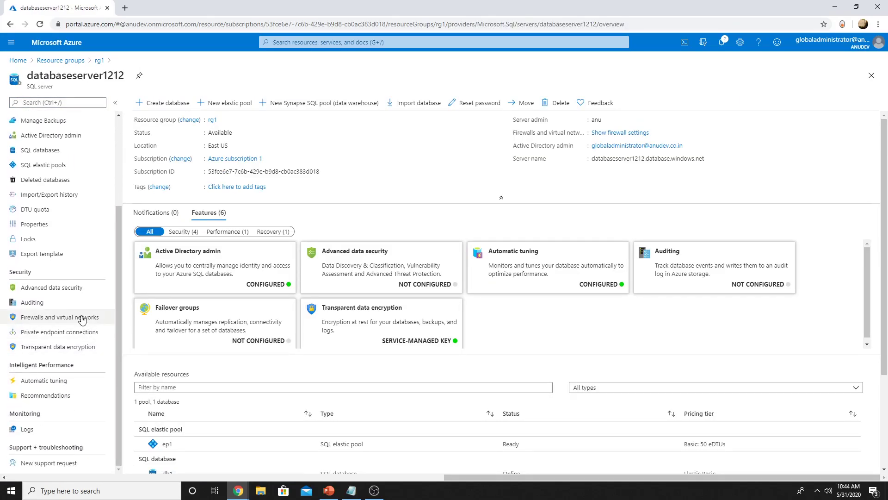
pyautogui.click(60, 316)
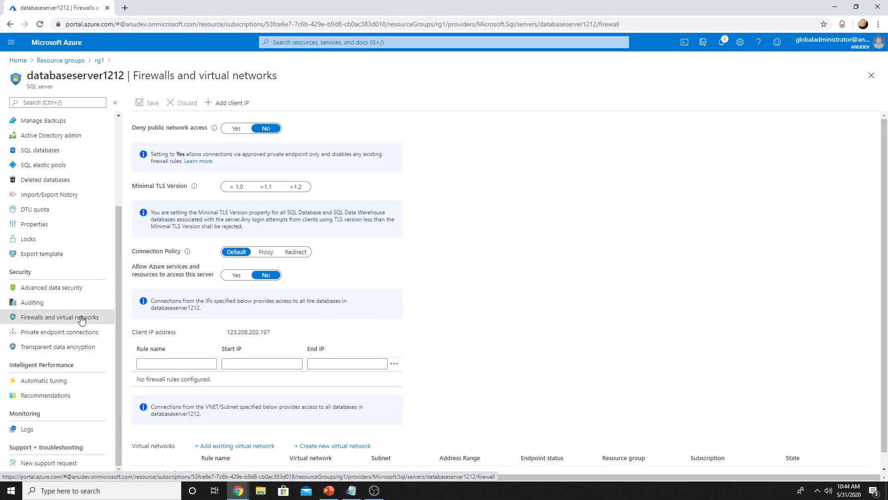
pyautogui.scroll(-1, 435, 312)
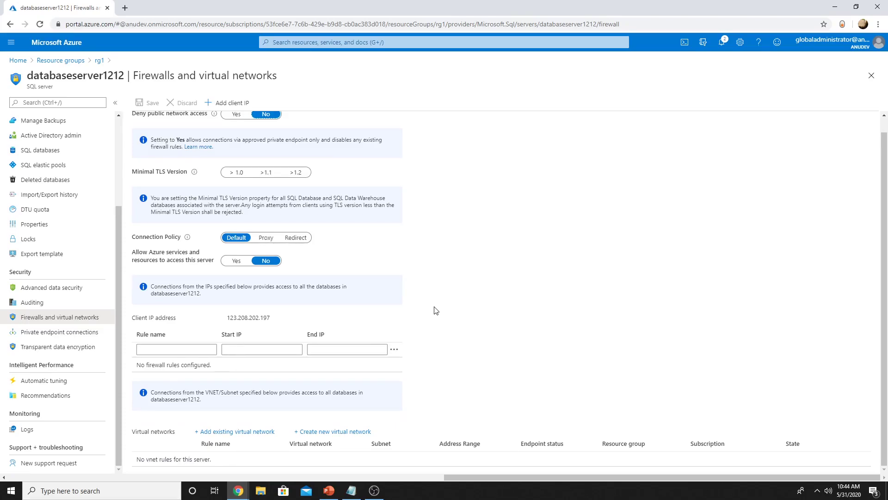
pyautogui.scroll(1, 440, 312)
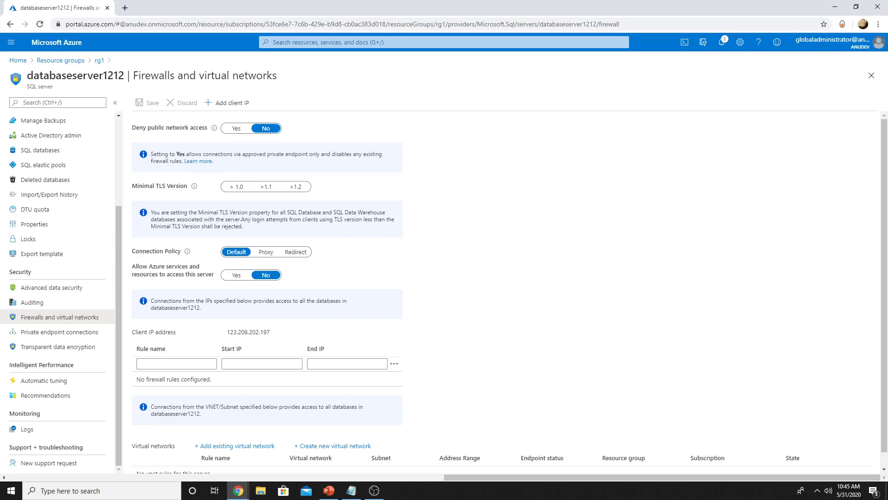
pyautogui.scroll(-1, 267, 347)
pyautogui.click(180, 363)
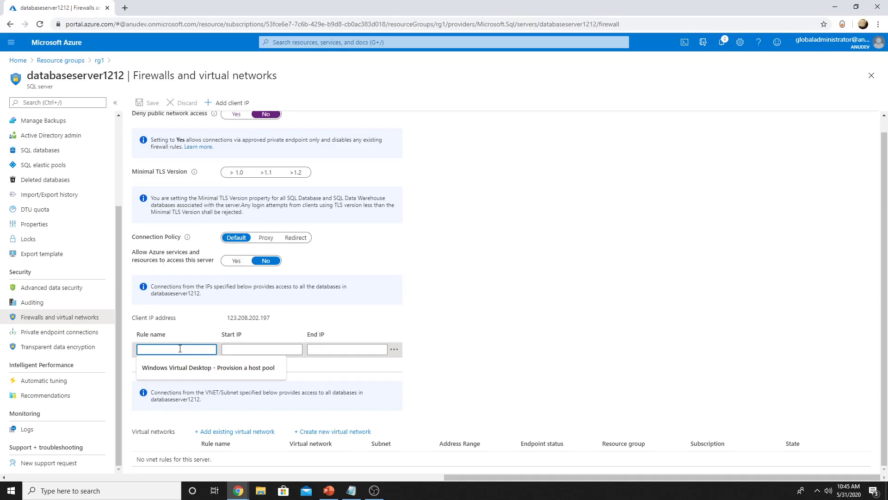
pyautogui.write('myip')
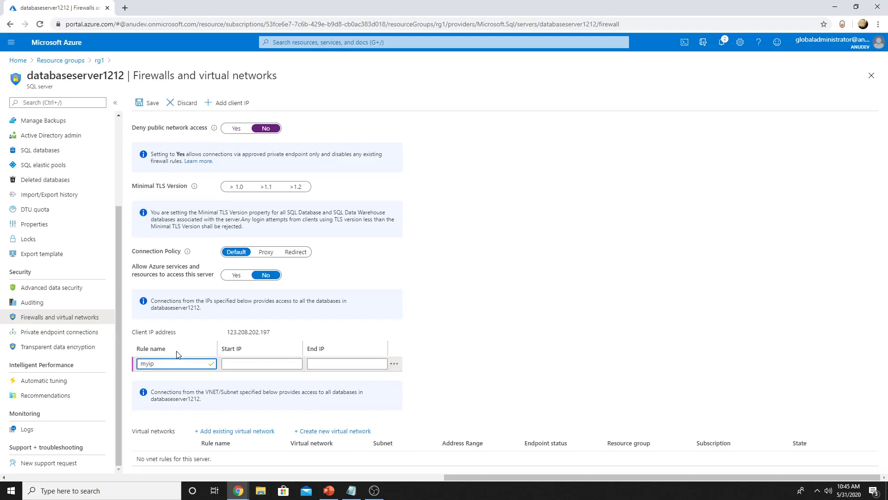
pyautogui.click(124, 8)
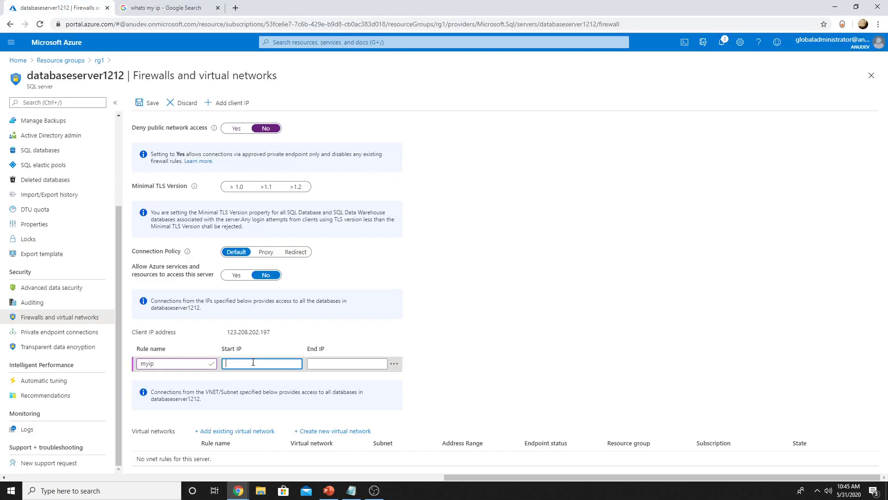
pyautogui.hotkey('ctrl', 'v')
pyautogui.click(347, 363)
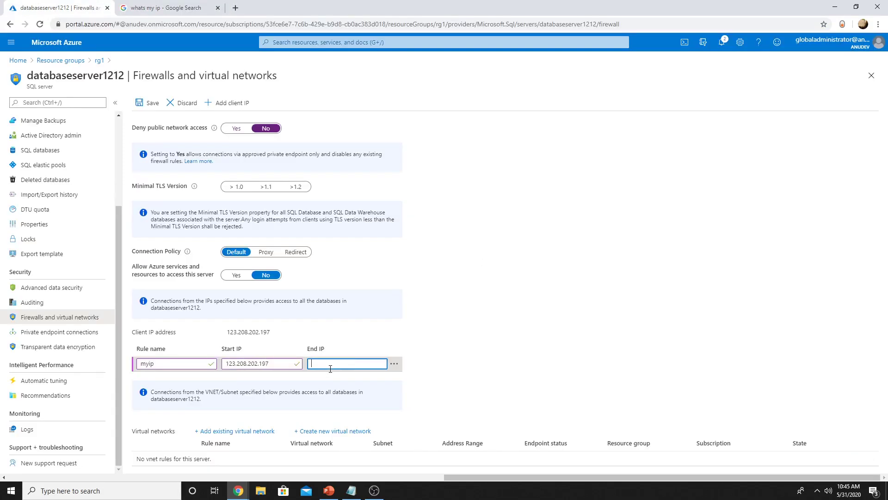
pyautogui.hotkey('ctrl', 'v')
pyautogui.click(468, 380)
pyautogui.scroll(-1, 486, 378)
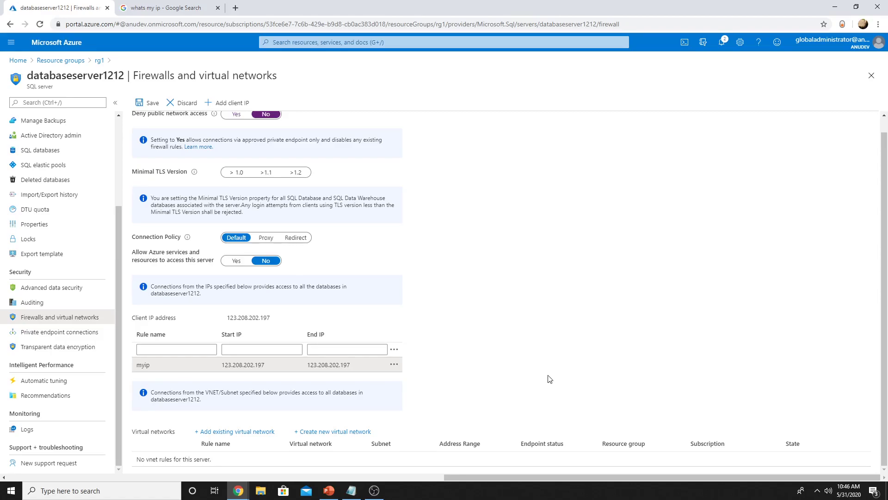
pyautogui.click(147, 103)
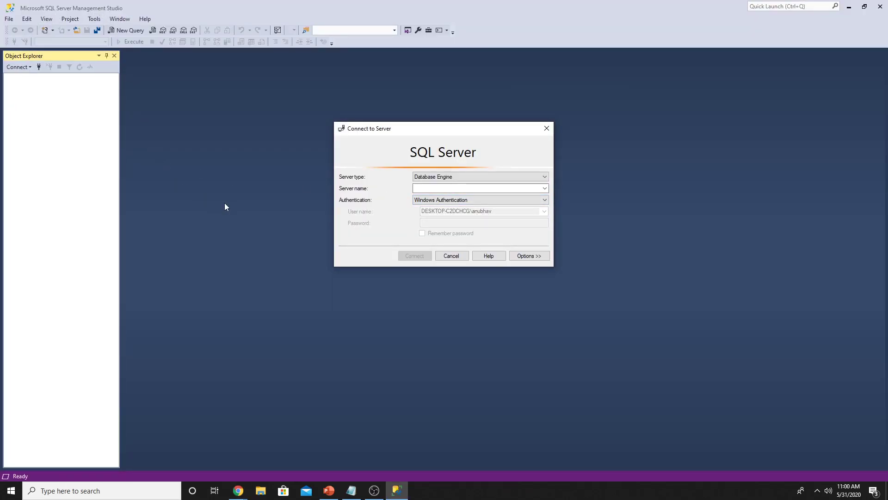
# Connect SSMS to databaseserver1212.database.windows.net using SQL Server authentication with login and password.
pyautogui.click(237, 491)
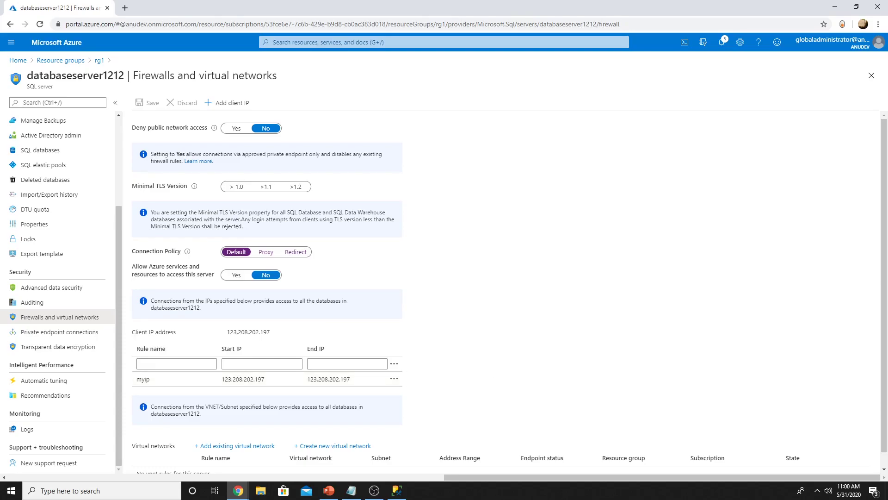
pyautogui.click(374, 491)
pyautogui.rightClick(451, 188)
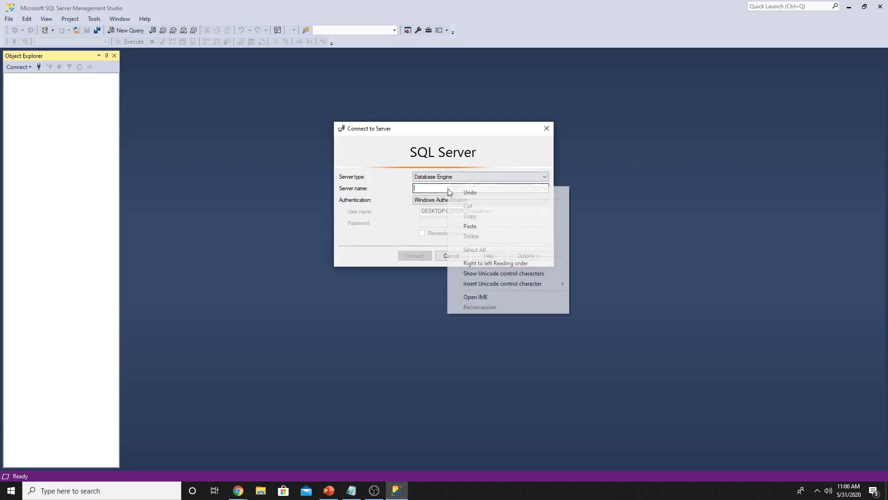
pyautogui.click(472, 223)
pyautogui.click(479, 199)
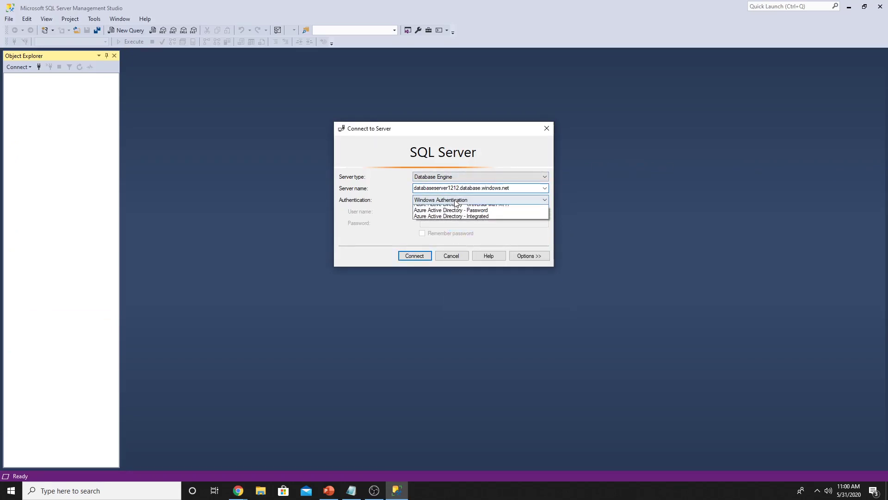
pyautogui.click(459, 210)
pyautogui.doubleClick(479, 211)
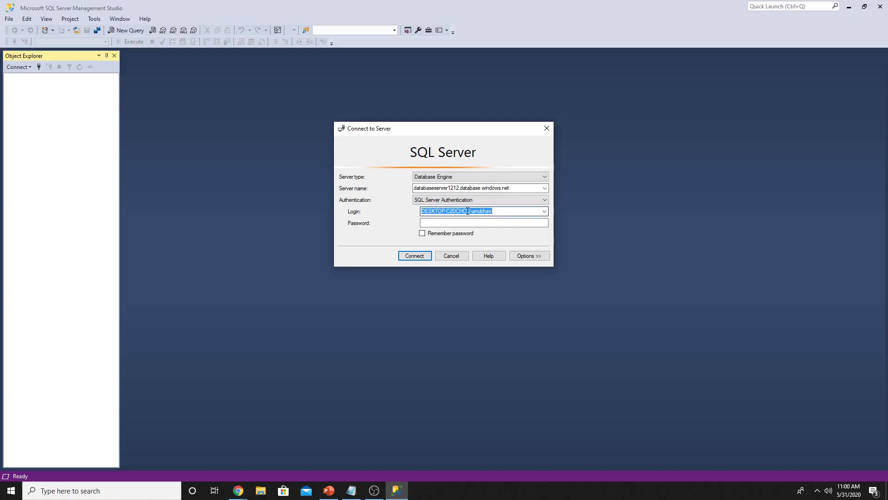
pyautogui.write('anu')
pyautogui.press('Tab')
pyautogui.write('************')
pyautogui.click(414, 256)
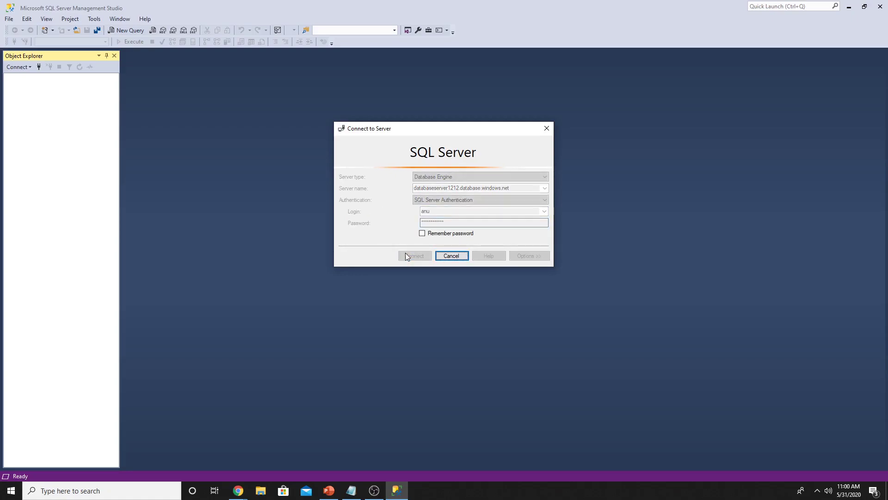
# Expand Databases and the db1 database in Object Explorer.
pyautogui.doubleClick(44, 85)
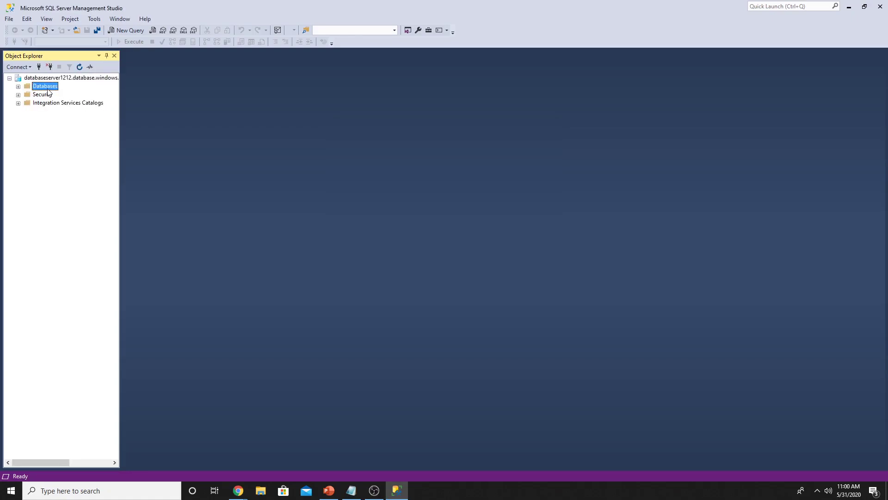
pyautogui.doubleClick(46, 103)
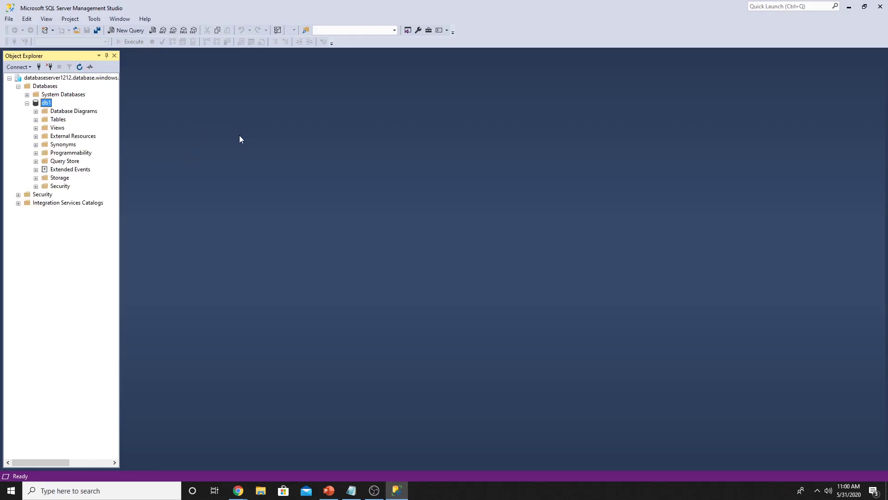
# Switch back to the Azure portal's databaseserver1212 overview before leaving for PowerPoint.
pyautogui.click(849, 6)
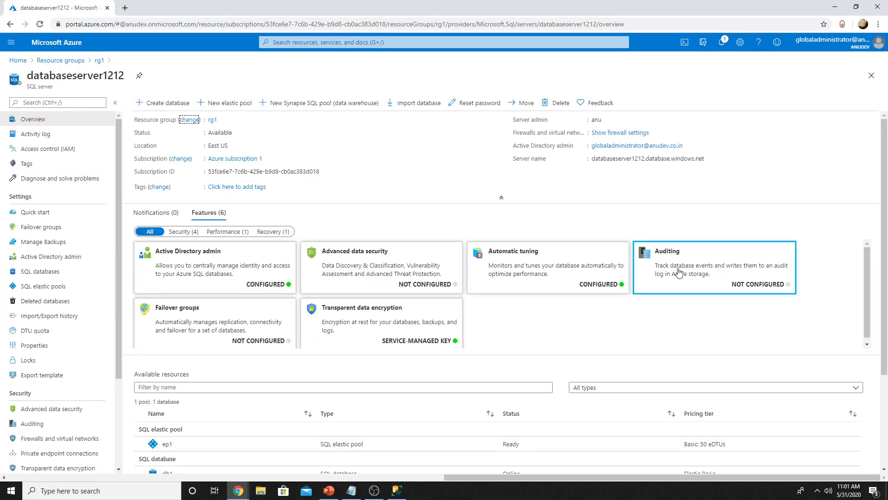
pyautogui.scroll(-1, 410, 315)
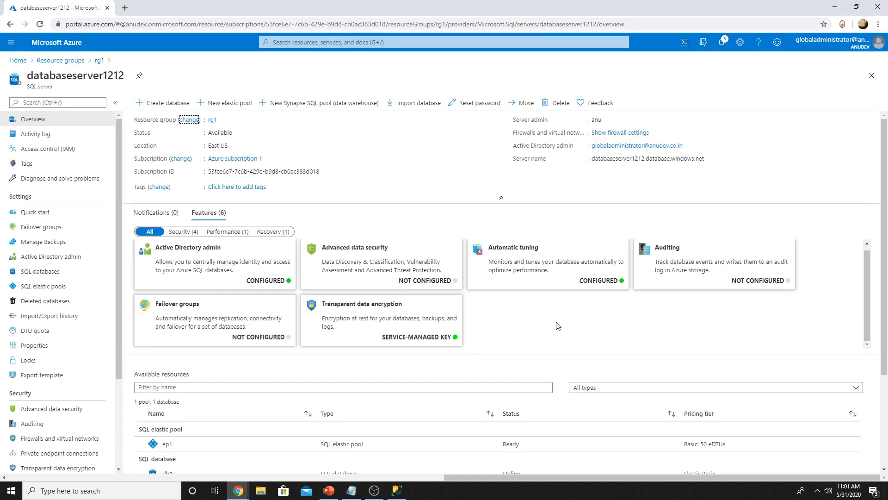
pyautogui.click(329, 491)
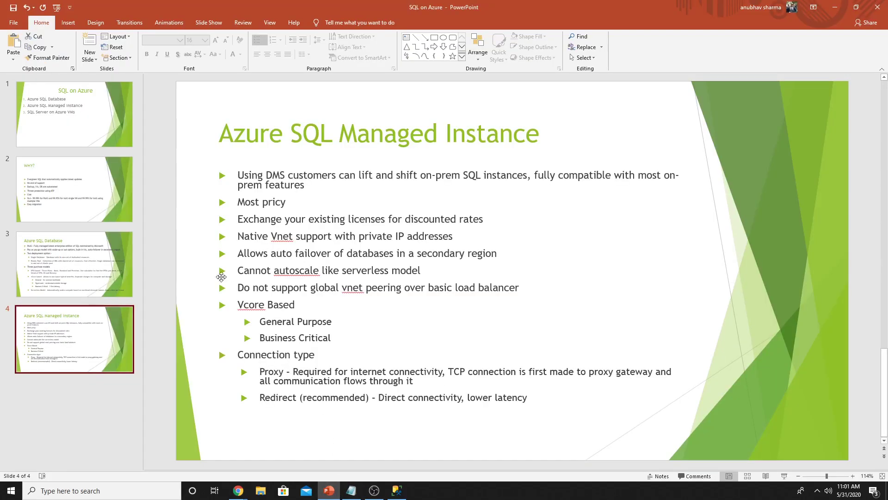
pyautogui.click(81, 125)
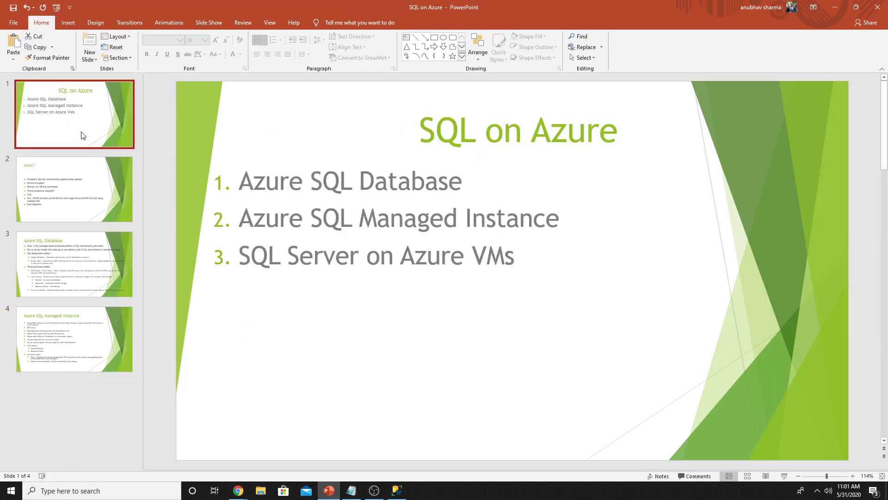
pyautogui.click(84, 190)
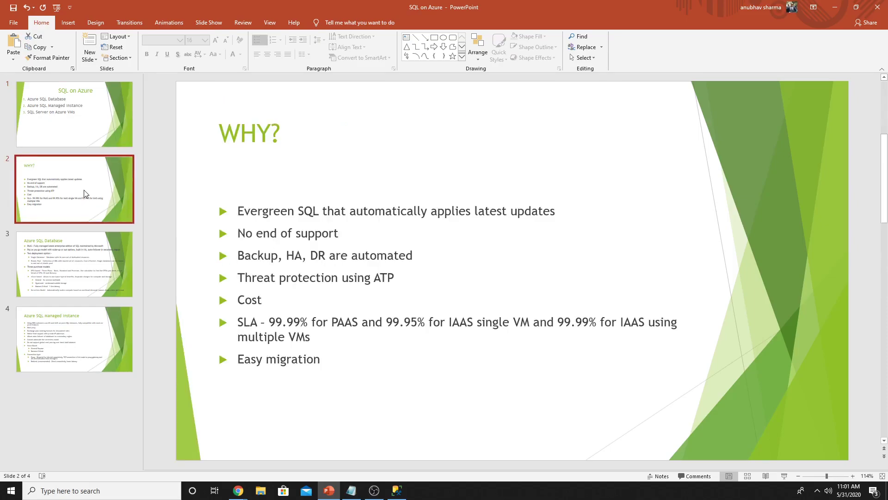
pyautogui.click(77, 272)
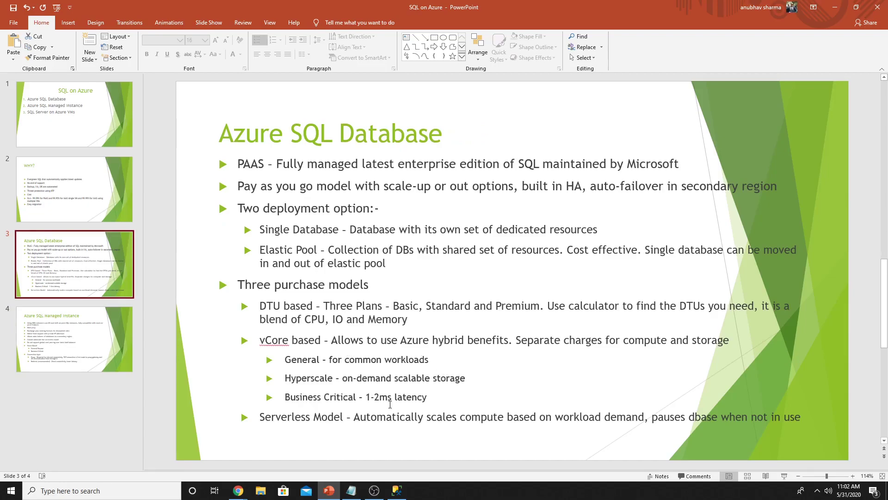
pyautogui.click(74, 339)
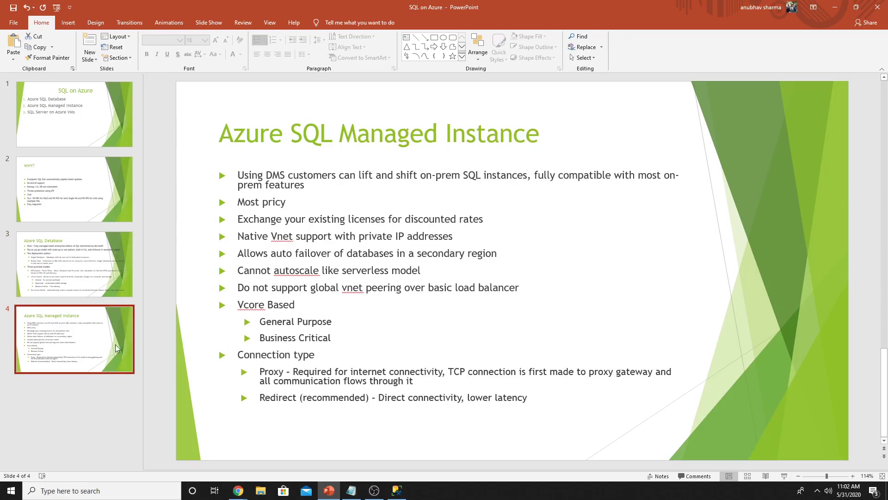